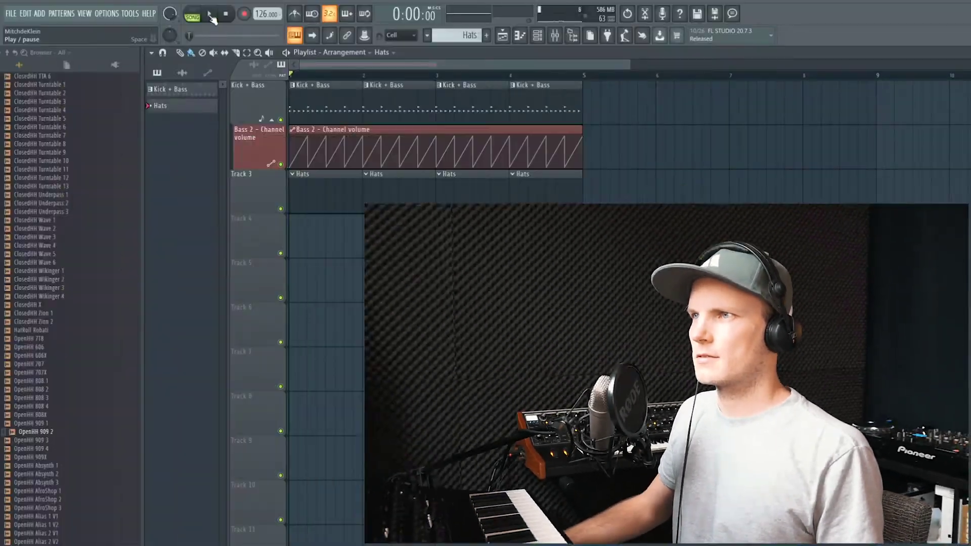
# Play the kick and bass arrangement briefly, and load the OpenHH 909 2 sample into a new channel.
pyautogui.click(211, 15)
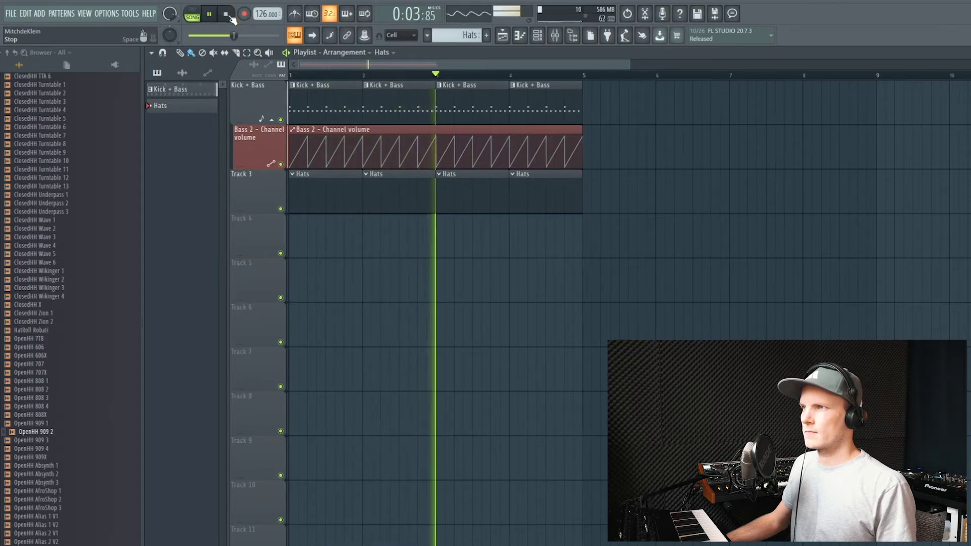
pyautogui.click(227, 15)
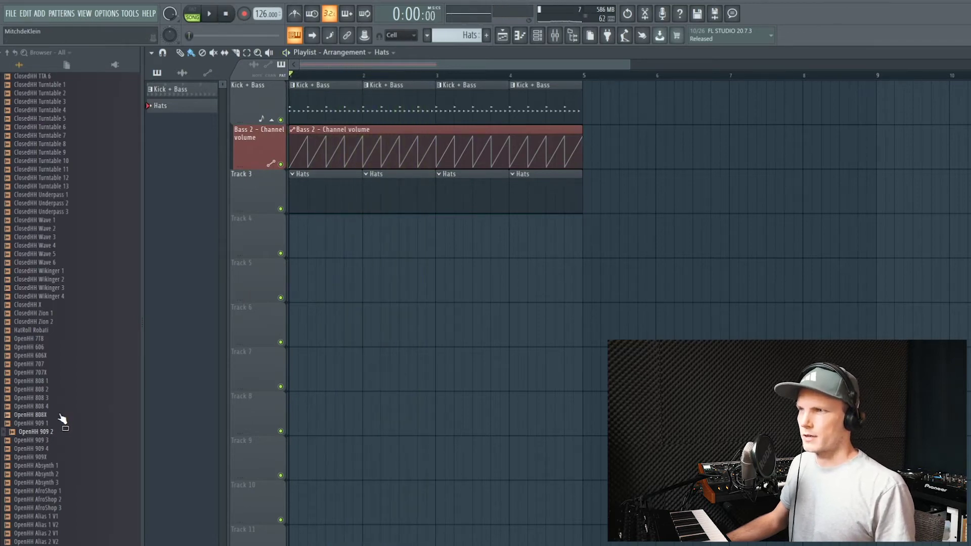
pyautogui.click(27, 433)
pyautogui.rightClick(28, 434)
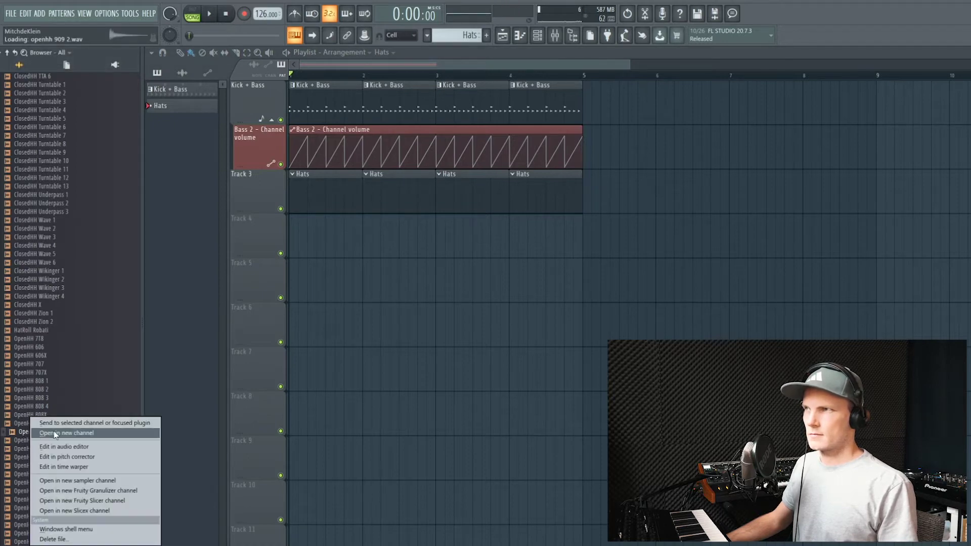
pyautogui.click(56, 435)
pyautogui.press('F6')
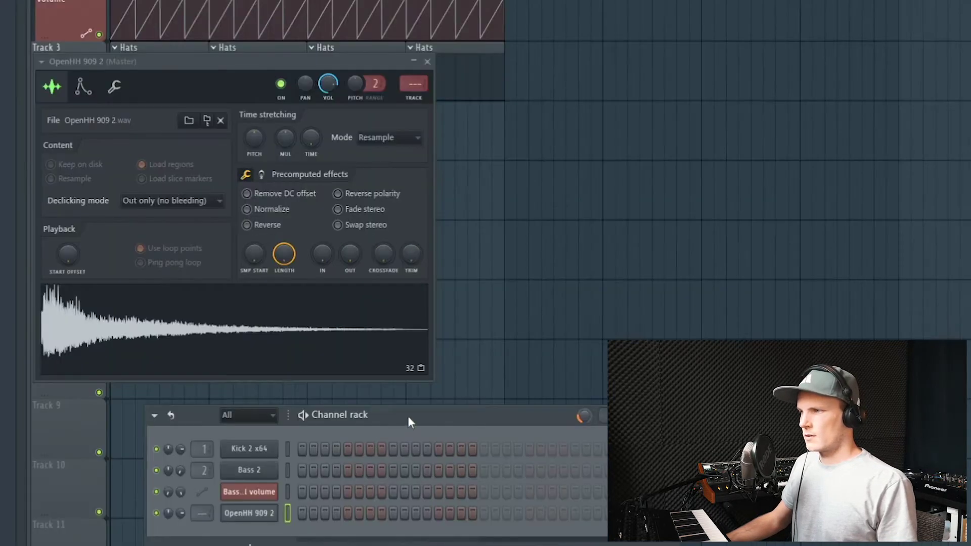
# Fill all 16 steps of the OpenHH 909 2 channel in the Hats pattern and audition it with the main swing off.
pyautogui.moveTo(408, 418); pyautogui.dragTo(353, 176)
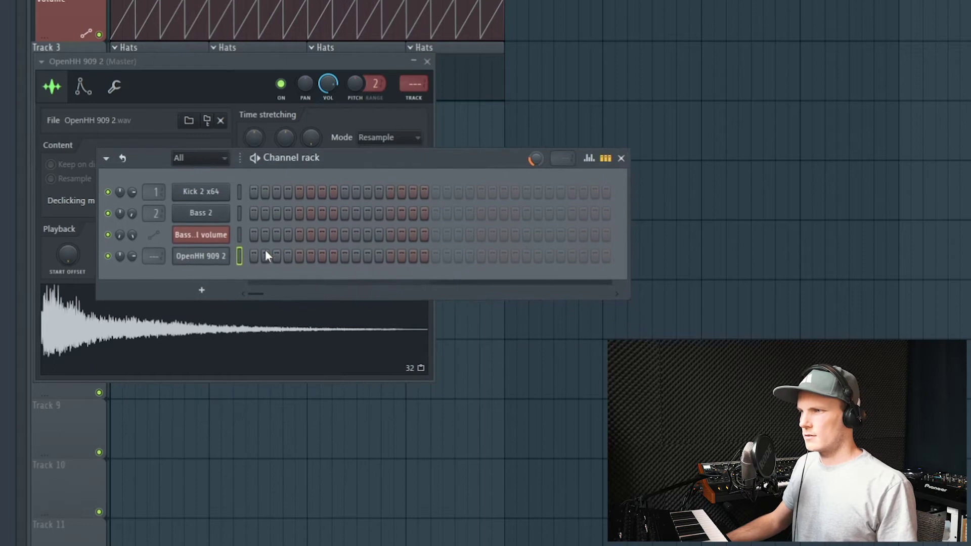
pyautogui.moveTo(254, 258); pyautogui.dragTo(390, 261)
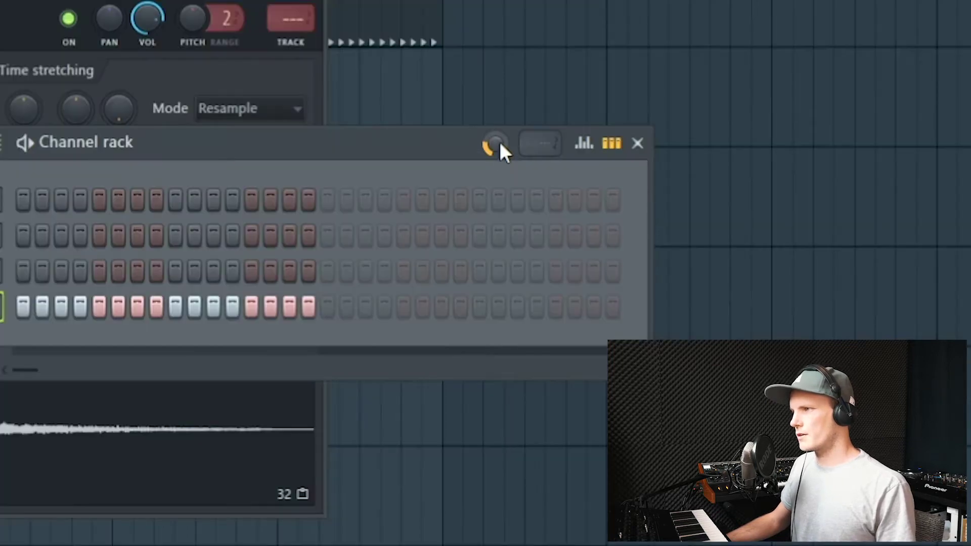
pyautogui.moveTo(536, 157); pyautogui.dragTo(537, 187)
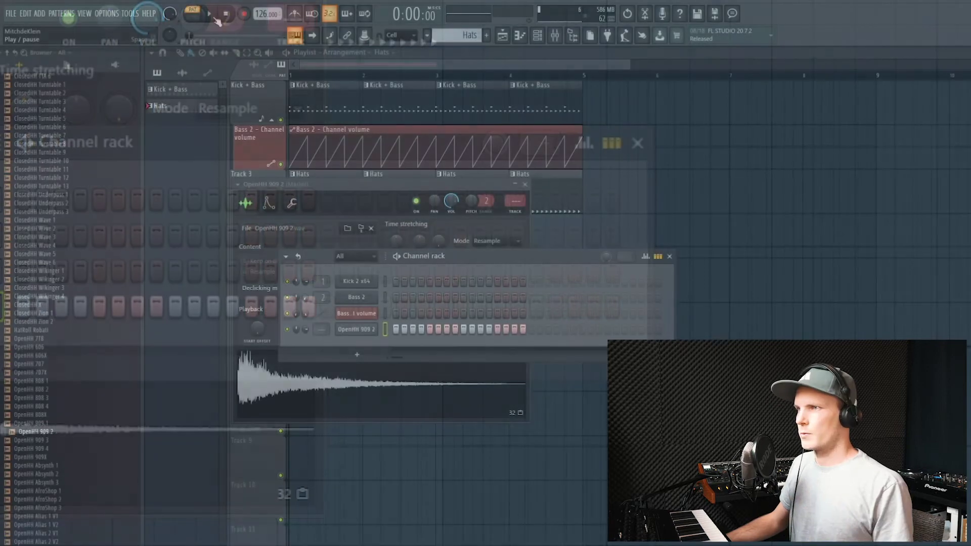
pyautogui.click(212, 16)
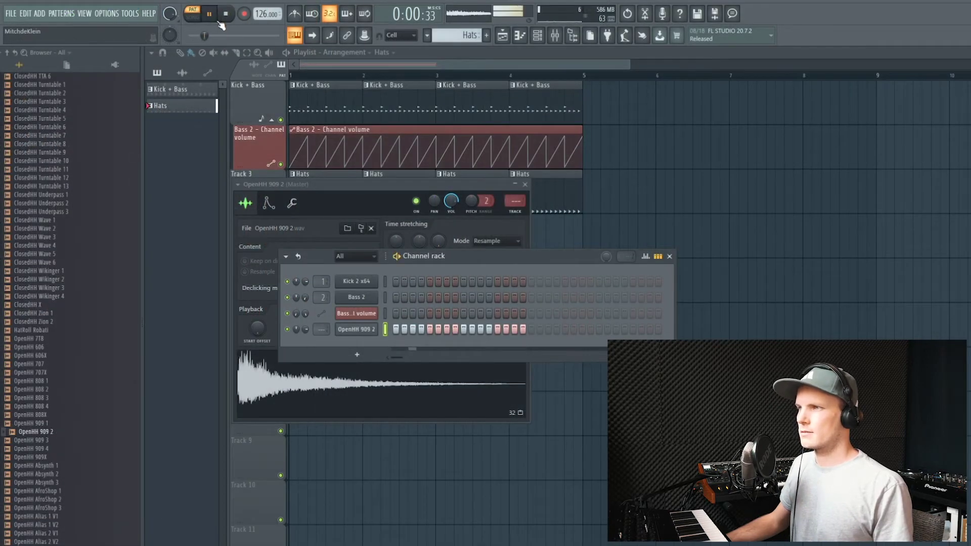
pyautogui.press('space')
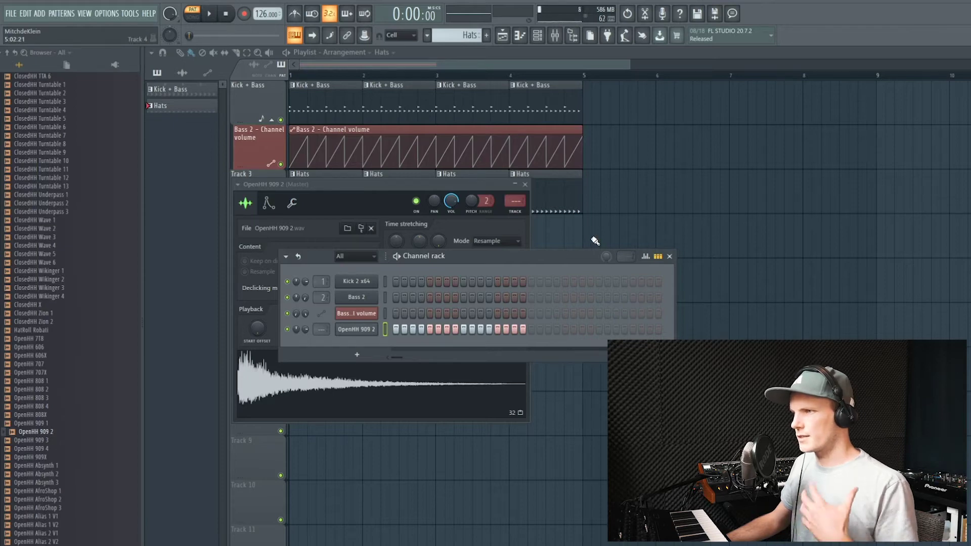
# Raise the main swing to about 24% while the Hats pattern plays.
pyautogui.press('space')
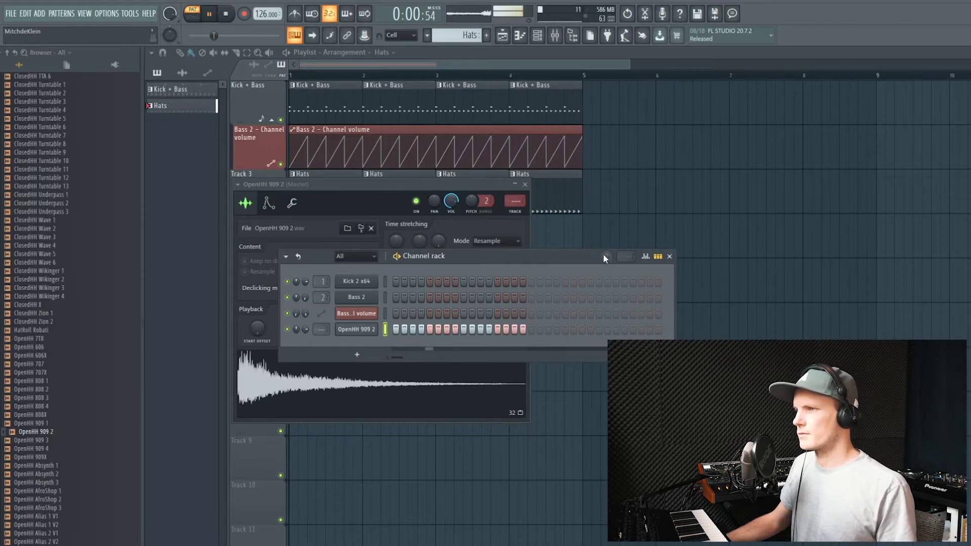
pyautogui.moveTo(605, 258)
pyautogui.mouseDown()
pyautogui.moveTo(604, 215)
pyautogui.moveTo(605, 273)
pyautogui.mouseUp()
pyautogui.press('space')
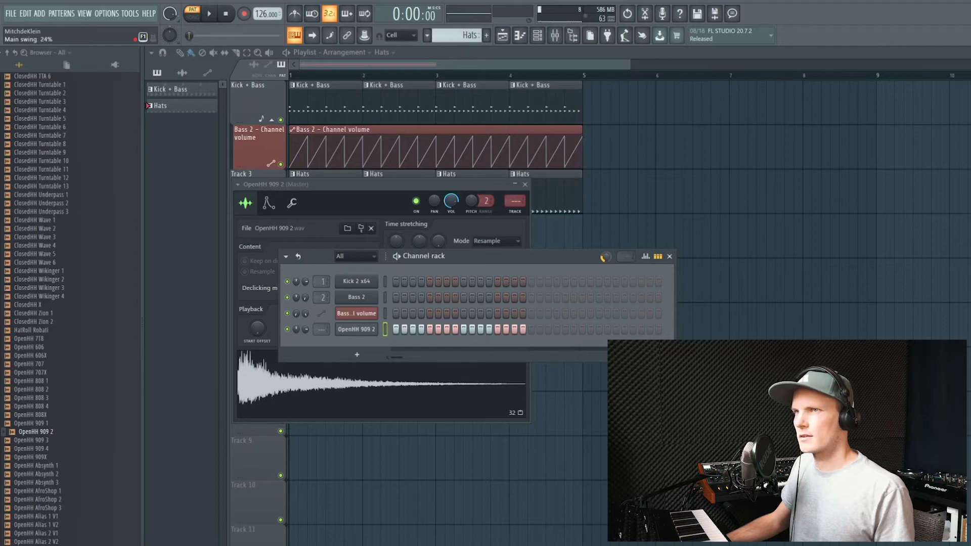
# Listen to the swung Hats pattern, close the open windows and play the whole arrangement in song mode.
pyautogui.press('space')
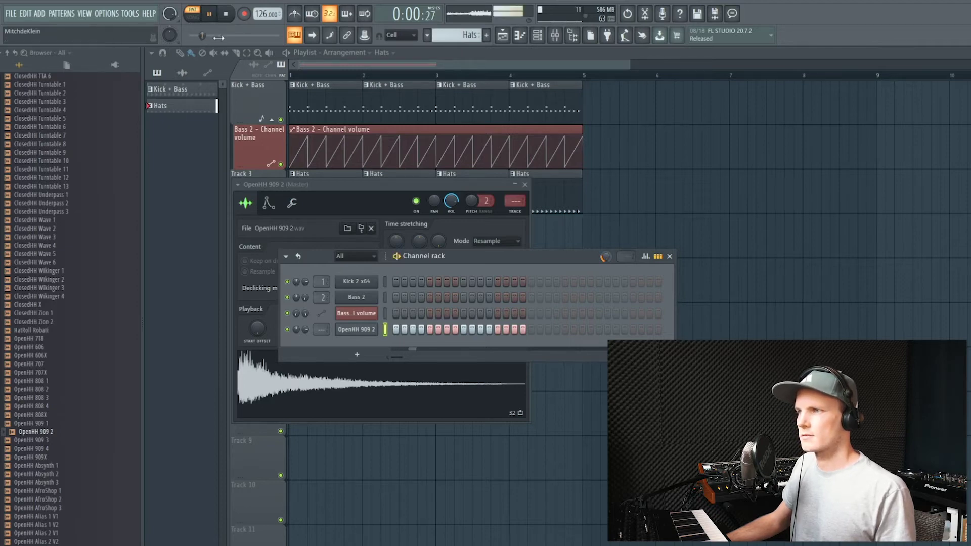
pyautogui.press('F12')
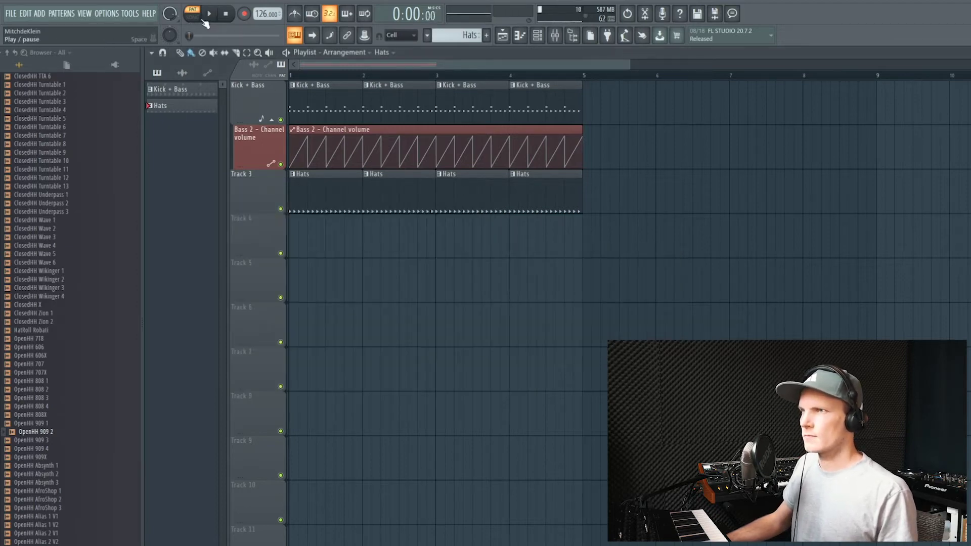
pyautogui.click(197, 21)
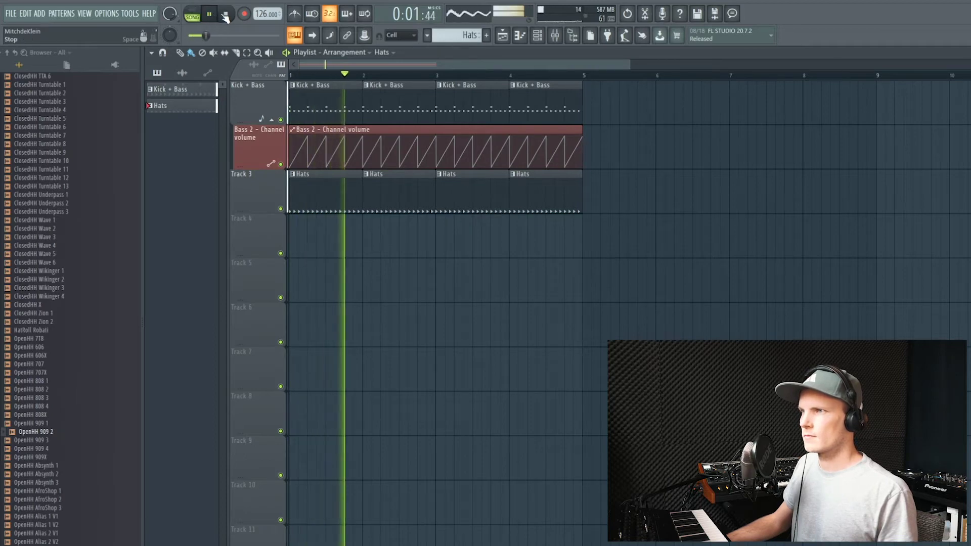
pyautogui.press('space')
# Enable the OpenHH 909 2 channel's volume envelope with attack, hold, sustain and release all turned down to zero.
pyautogui.press('F6')
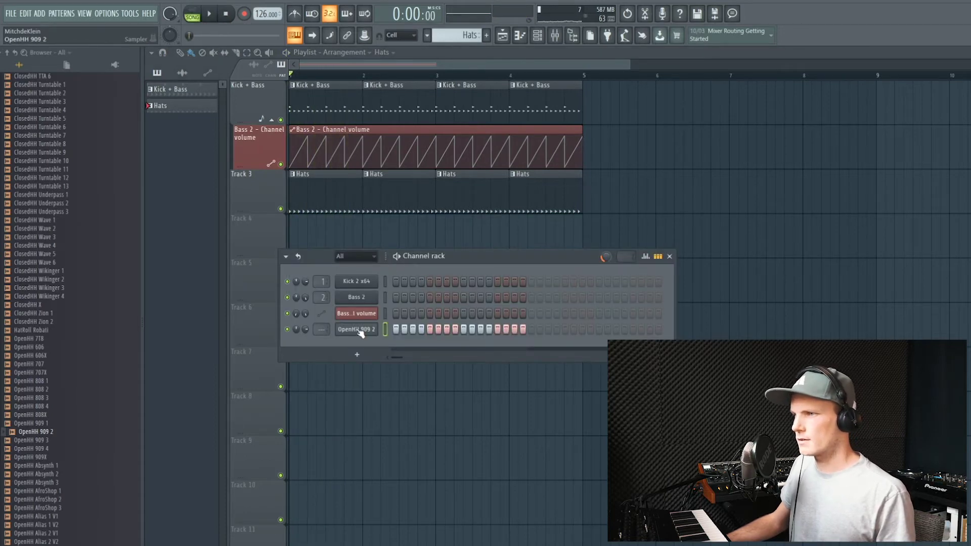
pyautogui.click(362, 330)
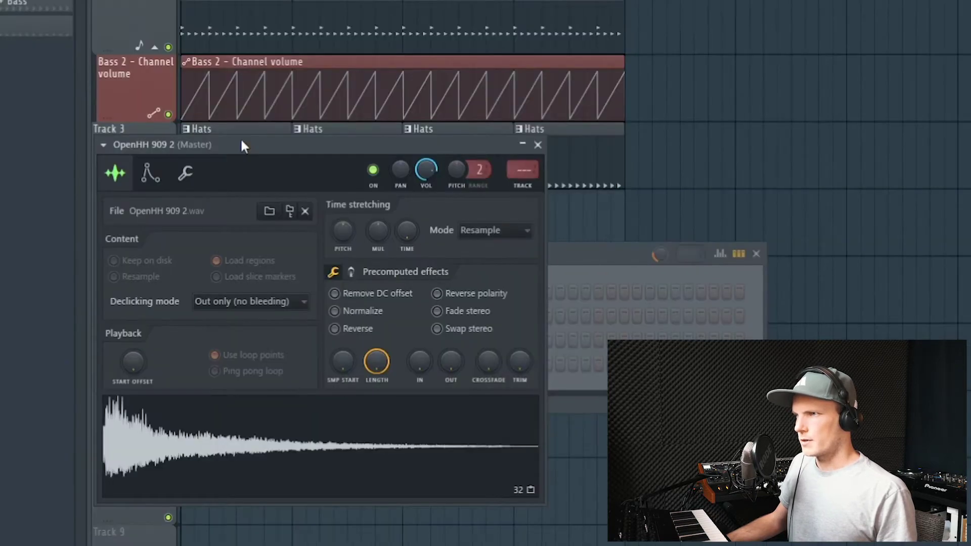
pyautogui.moveTo(329, 181); pyautogui.dragTo(382, 130)
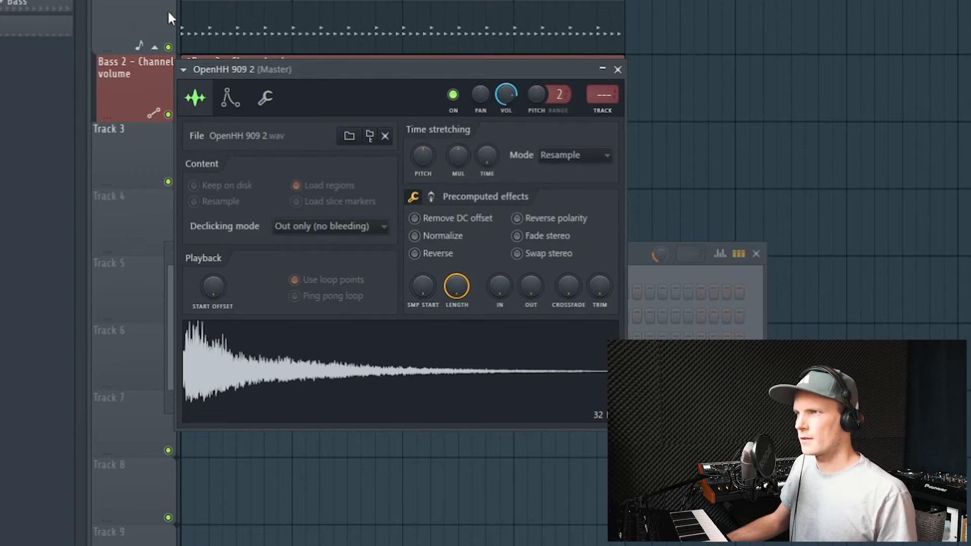
pyautogui.click(227, 98)
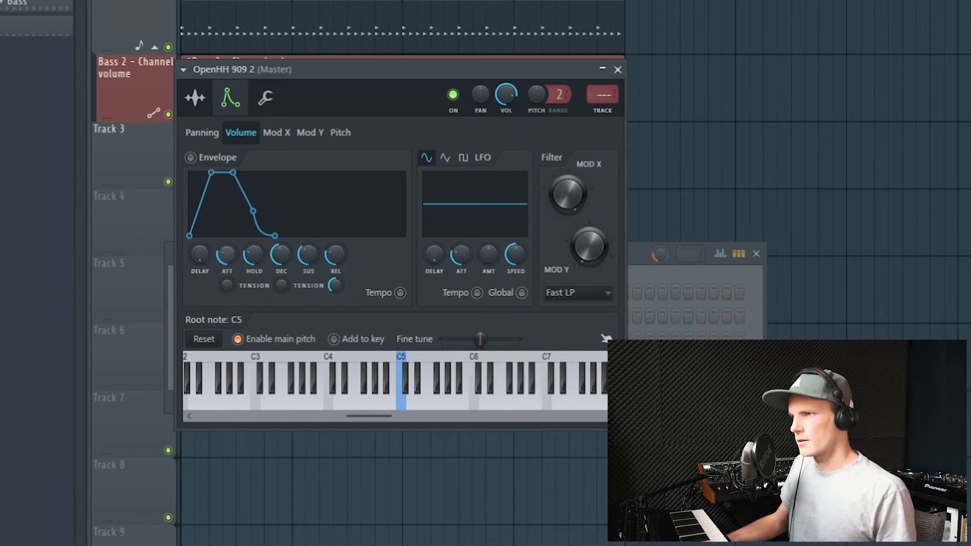
pyautogui.moveTo(227, 252); pyautogui.dragTo(227, 284)
pyautogui.moveTo(262, 253); pyautogui.dragTo(262, 283)
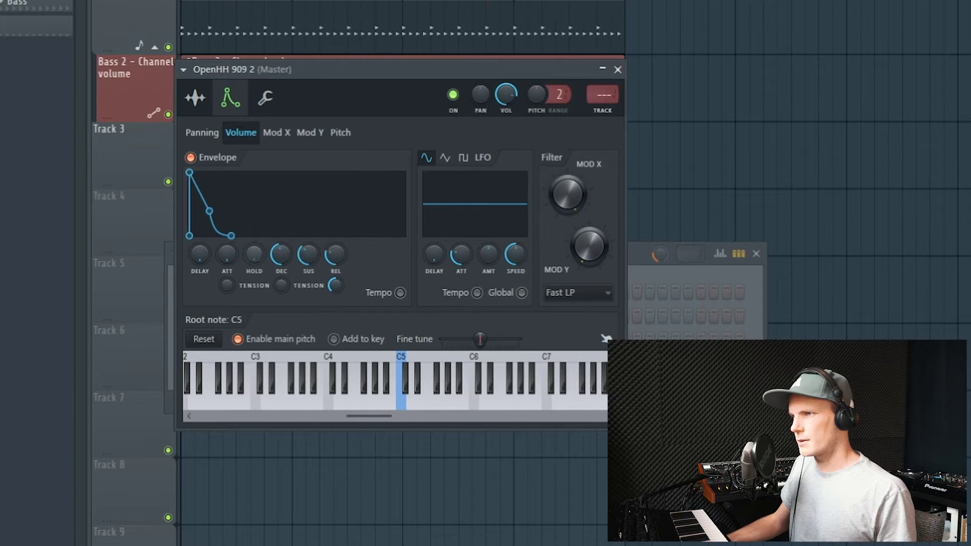
pyautogui.moveTo(308, 254); pyautogui.dragTo(334, 268)
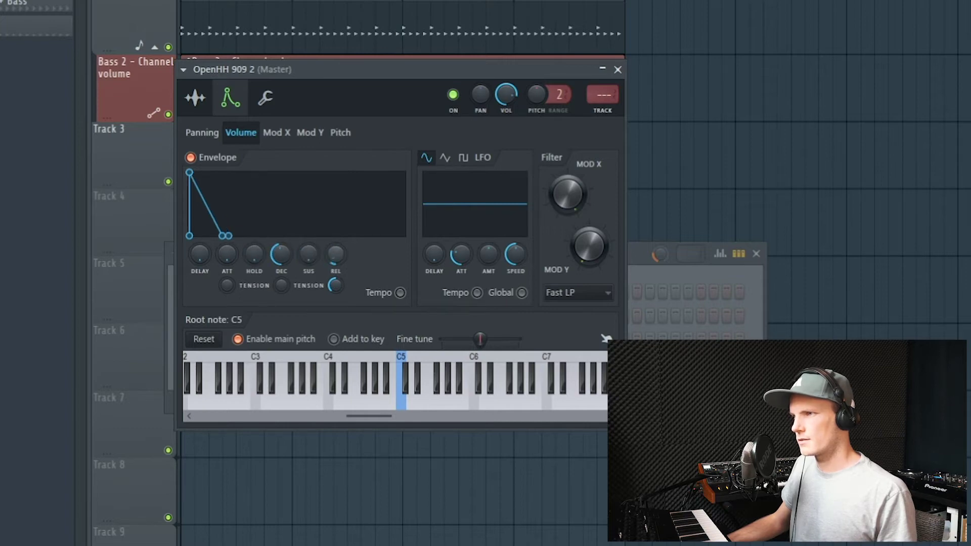
# Shape the volume envelope by ear with a short decay and a very slight attack, raising the tension of both.
pyautogui.press('space')
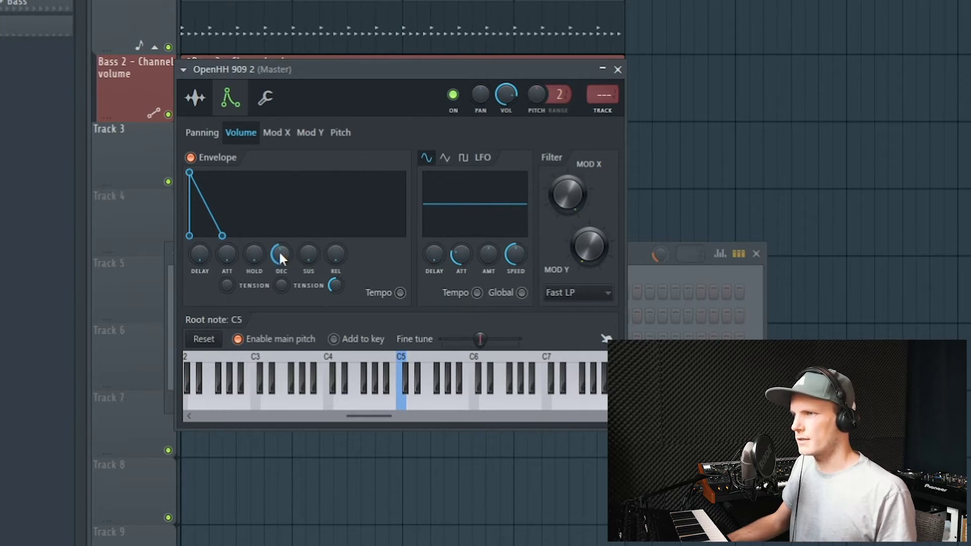
pyautogui.moveTo(279, 257); pyautogui.dragTo(280, 287)
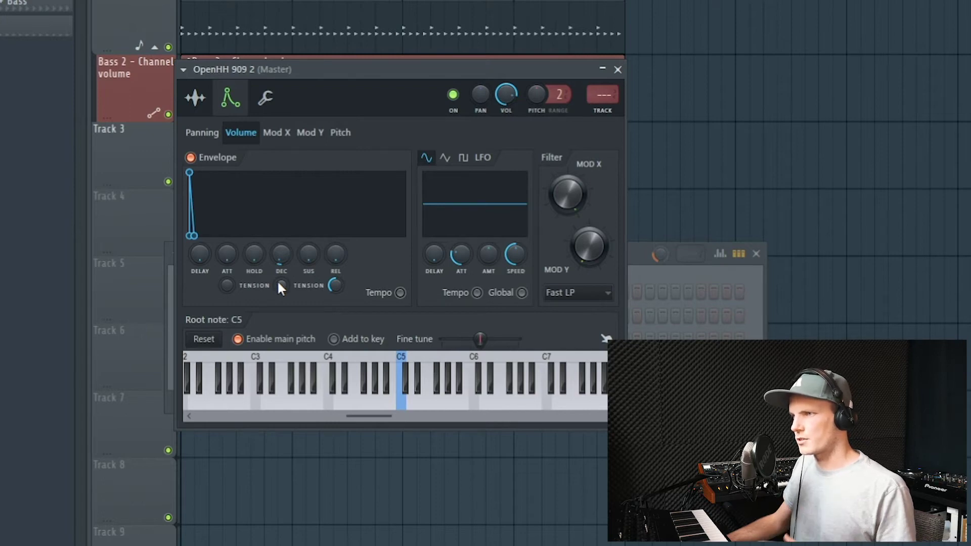
pyautogui.moveTo(279, 255); pyautogui.dragTo(279, 223)
pyautogui.moveTo(290, 288); pyautogui.dragTo(281, 269)
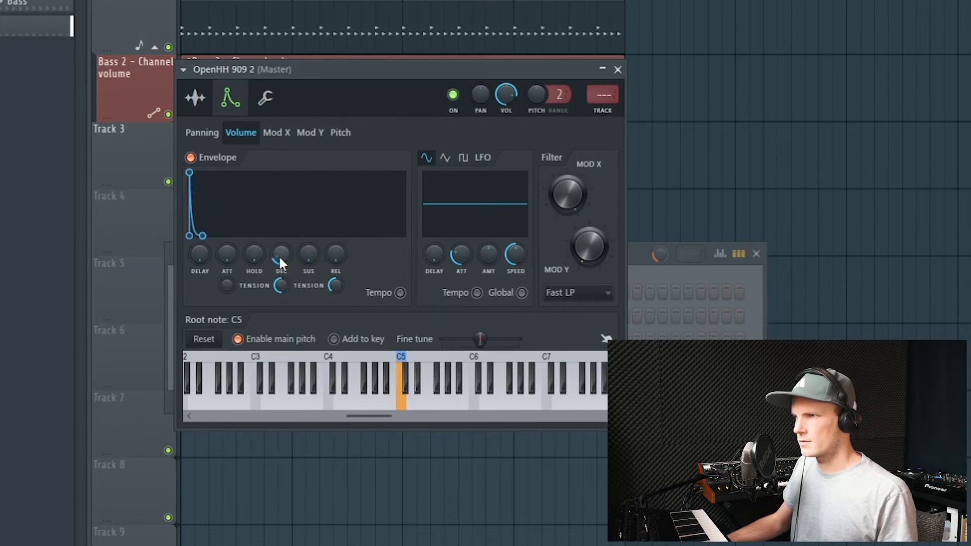
pyautogui.moveTo(281, 262)
pyautogui.mouseDown()
pyautogui.moveTo(281, 245)
pyautogui.moveTo(280, 260)
pyautogui.mouseUp()
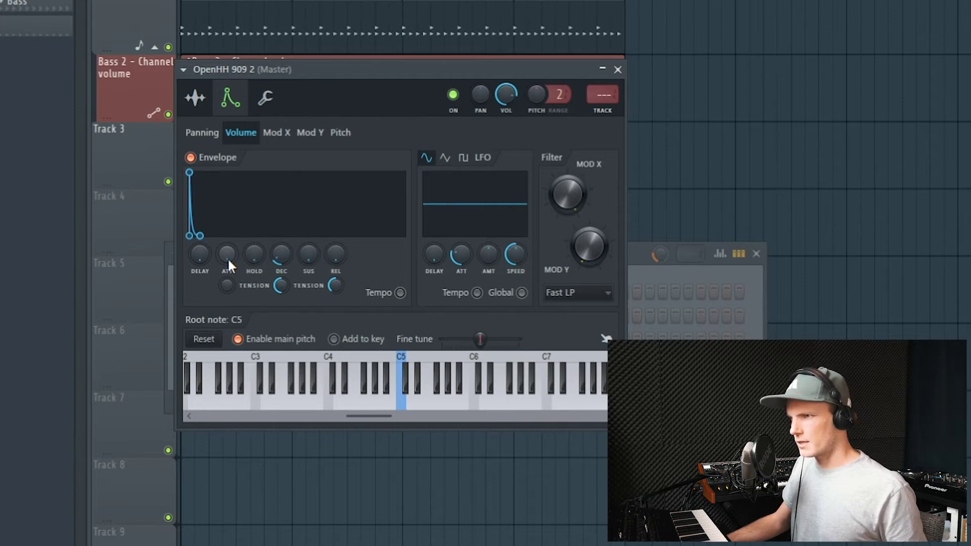
pyautogui.moveTo(228, 261); pyautogui.dragTo(228, 252)
pyautogui.moveTo(228, 285); pyautogui.dragTo(231, 260)
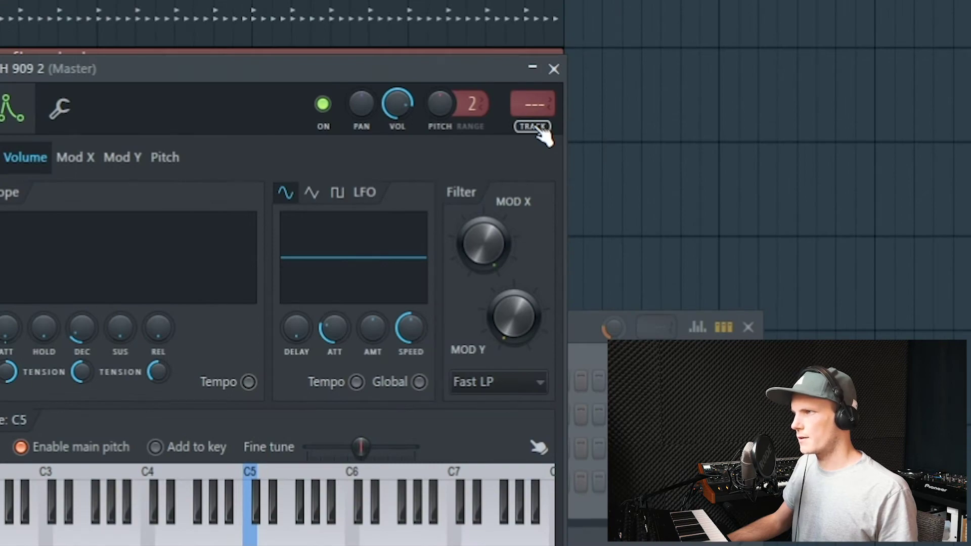
# Route the OpenHH 909 2 channel to mixer track 3 and load Fruity Peak Controller in its first effect slot.
pyautogui.click(540, 131)
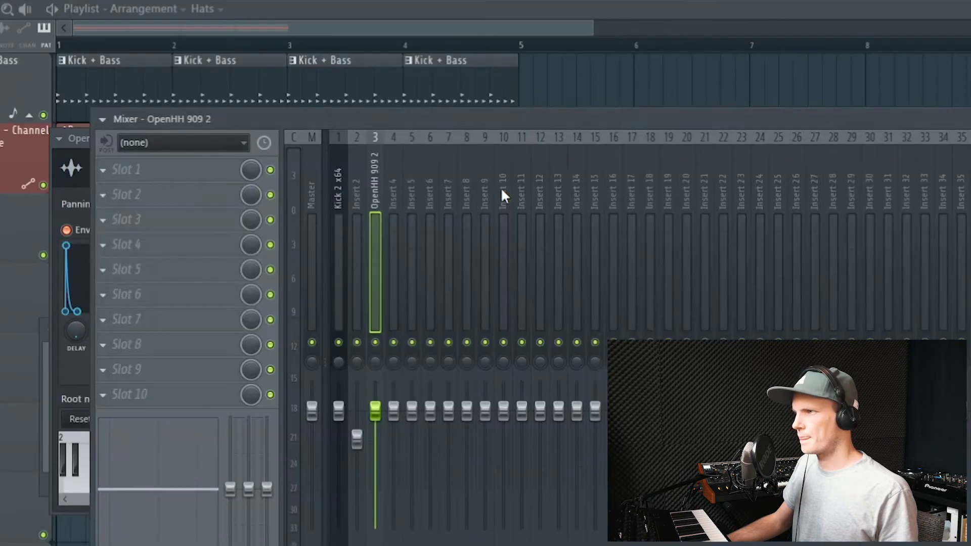
pyautogui.click(109, 170)
pyautogui.moveTo(253, 186)
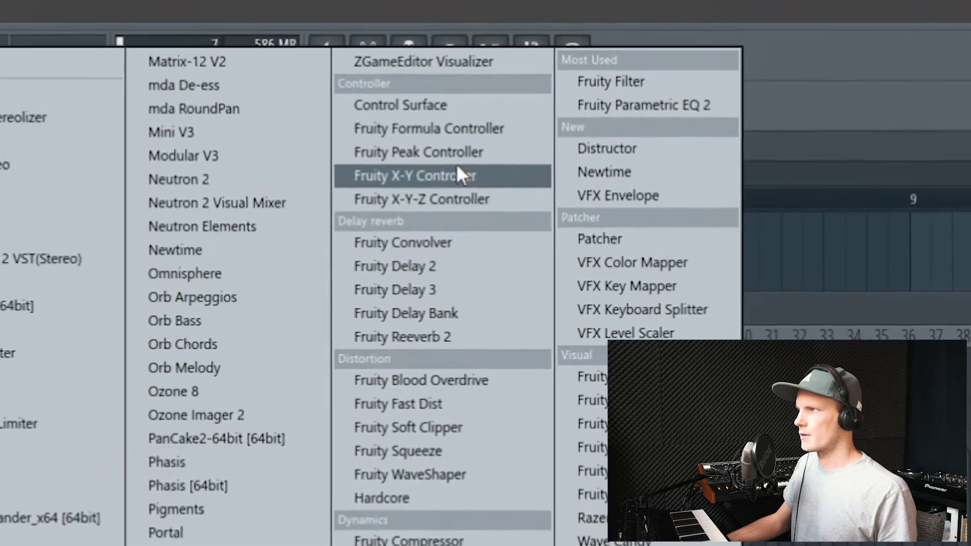
pyautogui.click(651, 13)
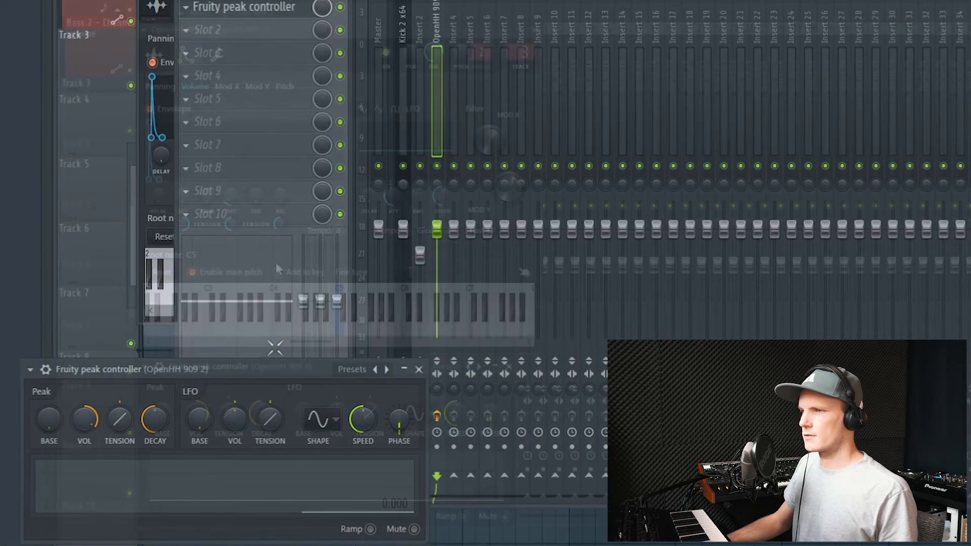
# Link the volume envelope's decay to the internal controller Peak ctrl - LFO.
pyautogui.rightClick(229, 192)
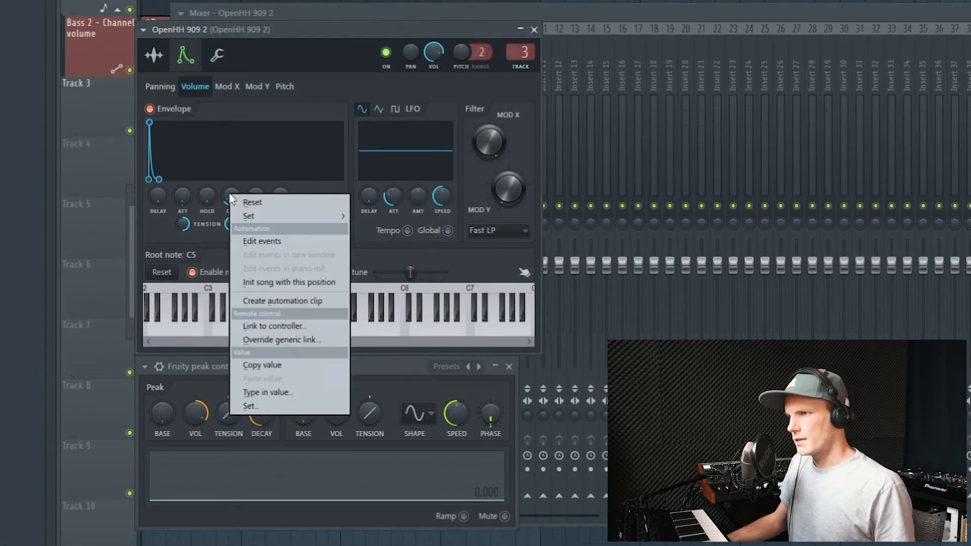
pyautogui.click(272, 326)
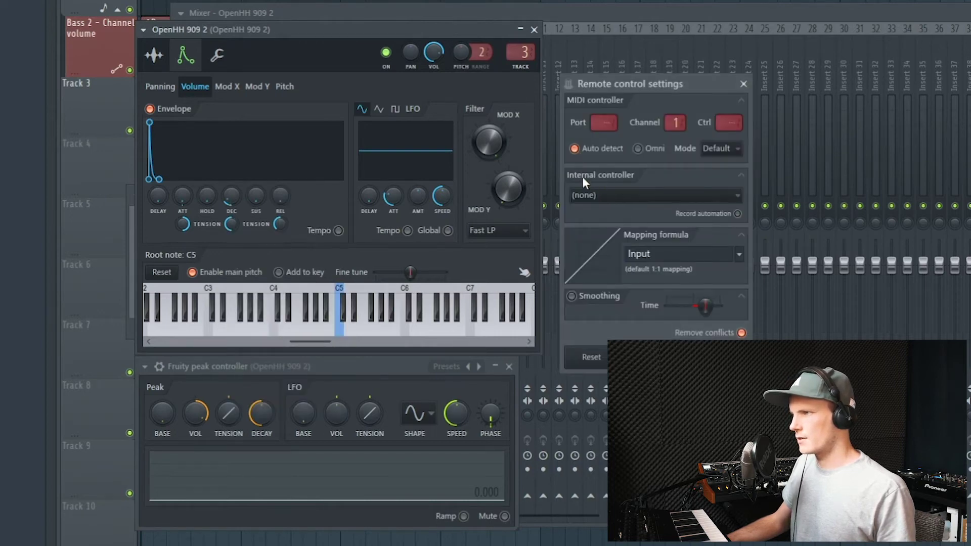
pyautogui.click(677, 196)
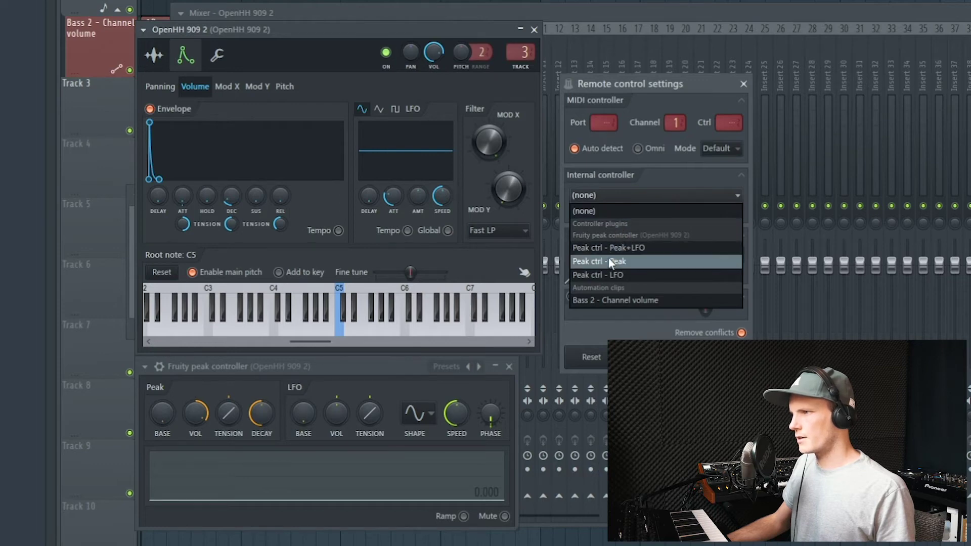
pyautogui.click(598, 273)
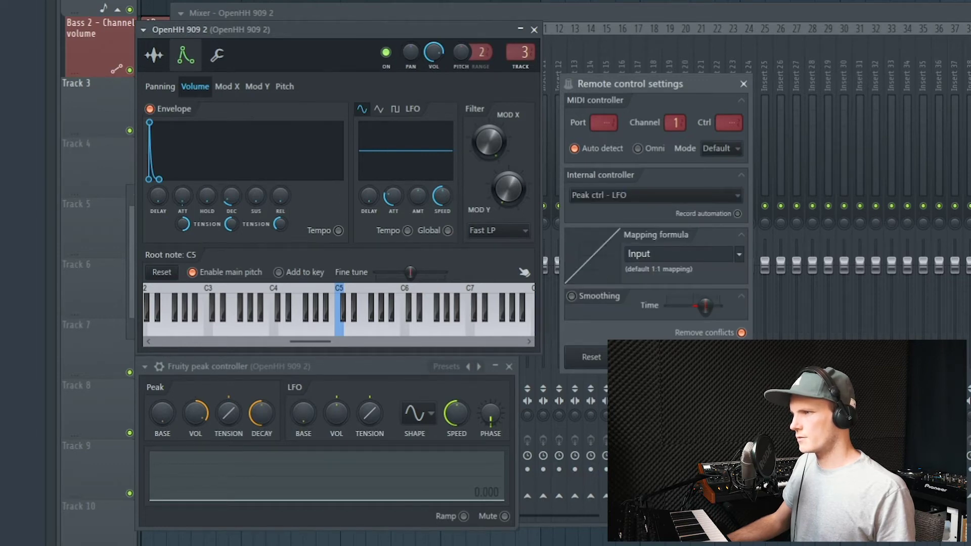
pyautogui.click(719, 356)
# Raise the peak controller's LFO base slightly, to an output of about 0.05, during playback.
pyautogui.click(387, 361)
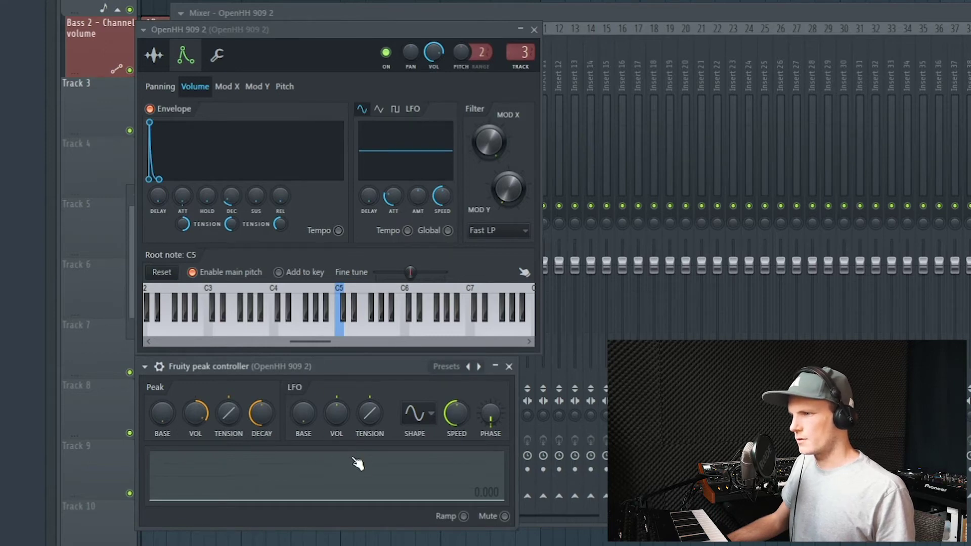
pyautogui.press('space')
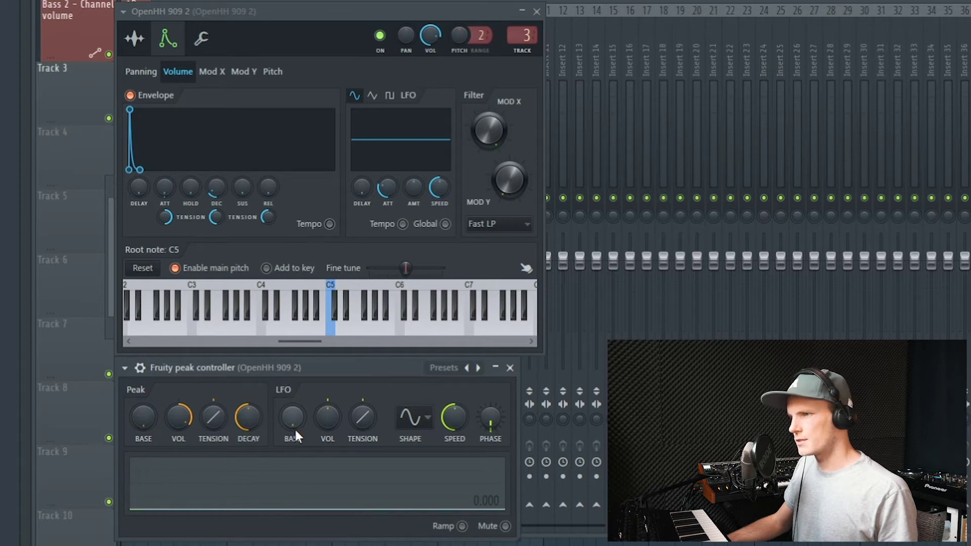
pyautogui.moveTo(295, 429); pyautogui.dragTo(296, 423)
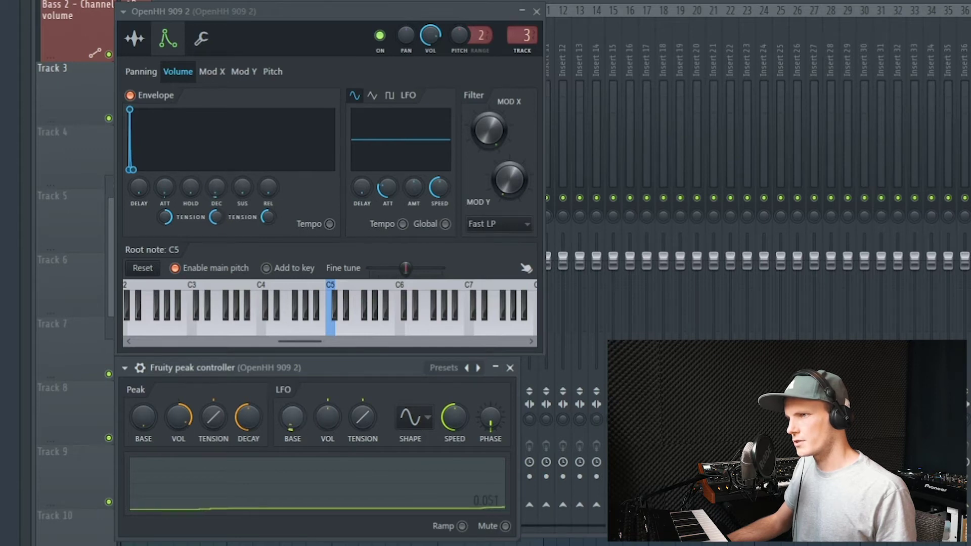
# Set the peak controller's LFO volume by ear to a moderate depth so the decay varies more subtly.
pyautogui.moveTo(299, 420); pyautogui.dragTo(299, 438)
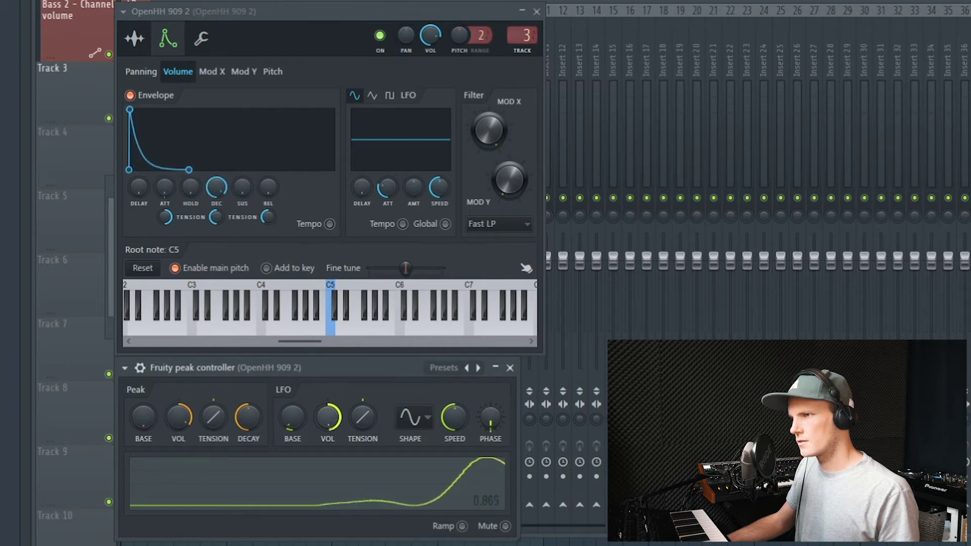
pyautogui.scroll(-2, 216, 188)
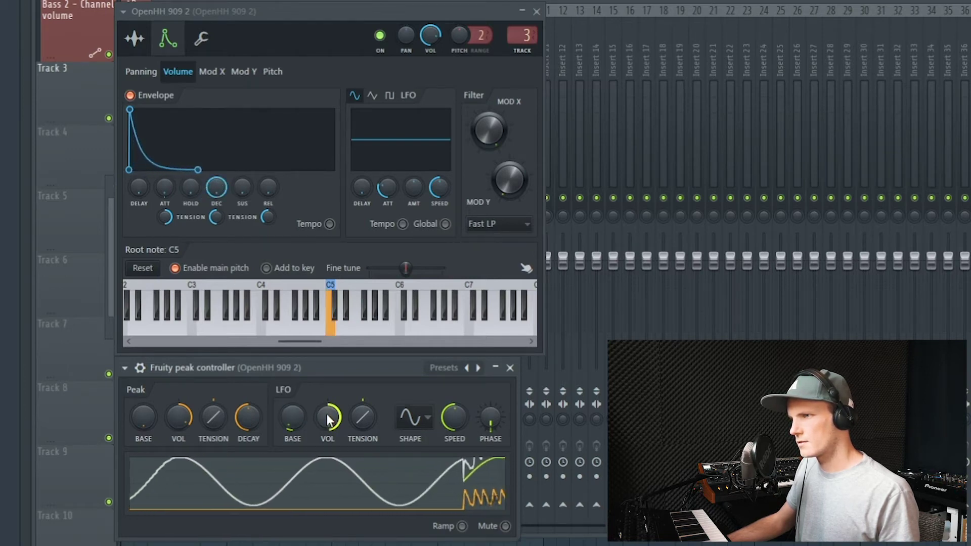
pyautogui.moveTo(327, 415); pyautogui.dragTo(328, 421)
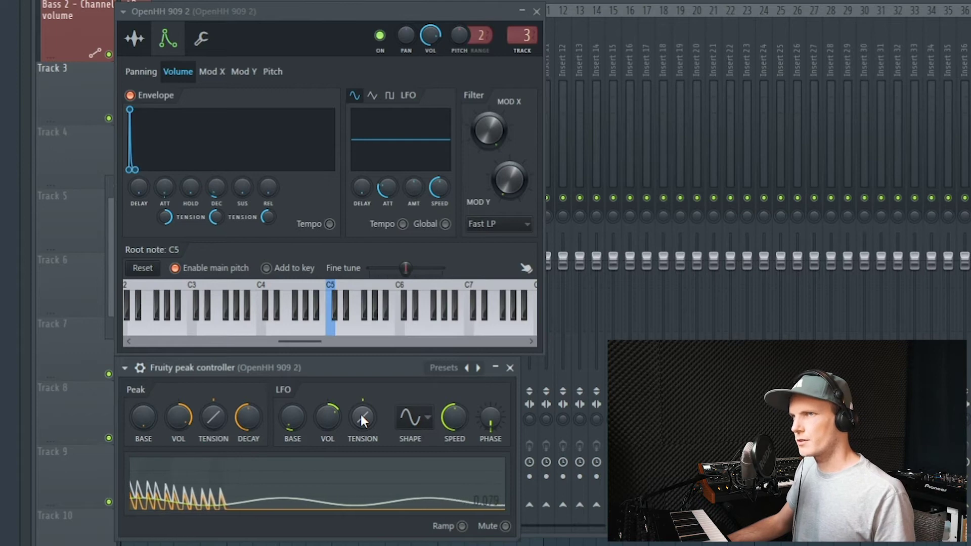
# Try high and low LFO tension settings during playback and reset the tension to its default.
pyautogui.moveTo(361, 417); pyautogui.dragTo(361, 370)
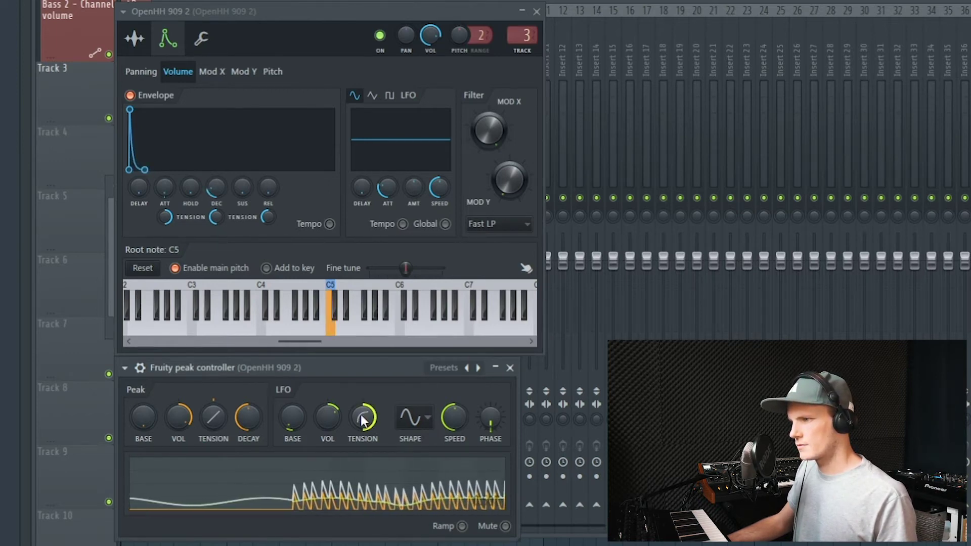
pyautogui.moveTo(362, 419); pyautogui.dragTo(362, 405)
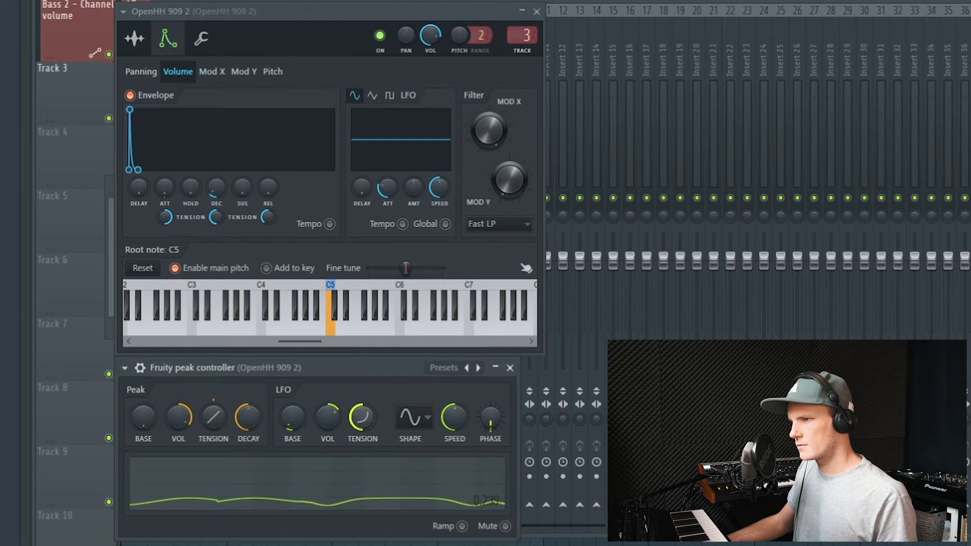
pyautogui.rightClick(361, 416)
pyautogui.click(374, 394)
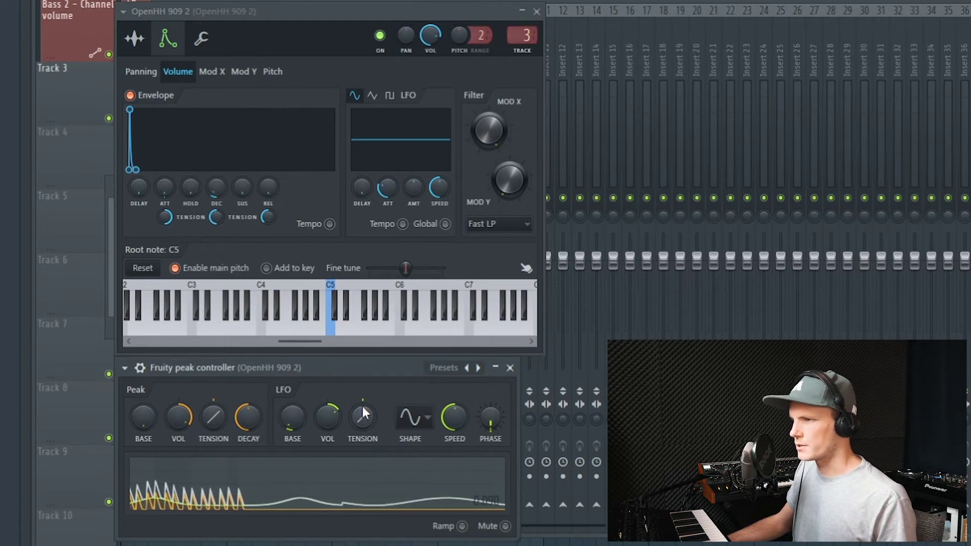
# Change the peak controller's LFO shape to Random and adjust its speed for faster decay changes, with playback running.
pyautogui.click(415, 420)
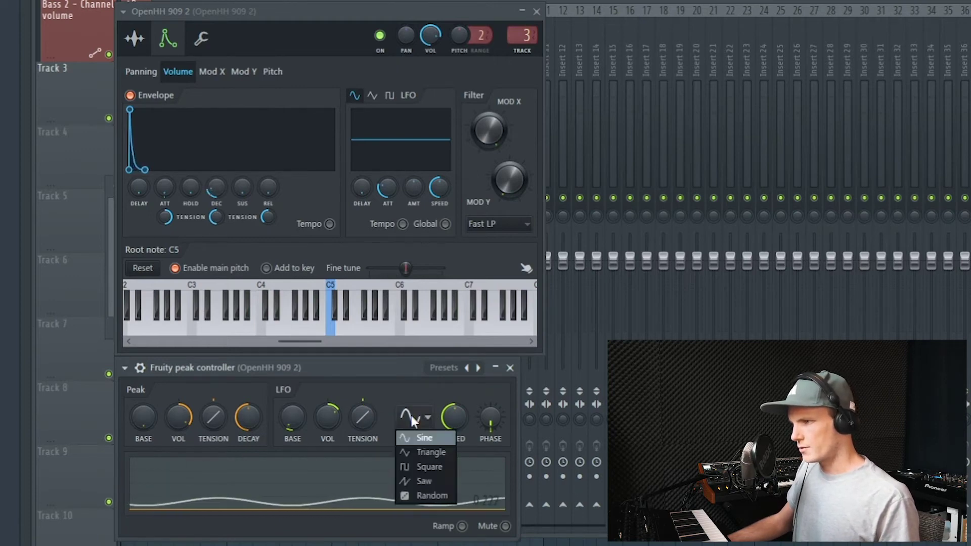
pyautogui.click(419, 491)
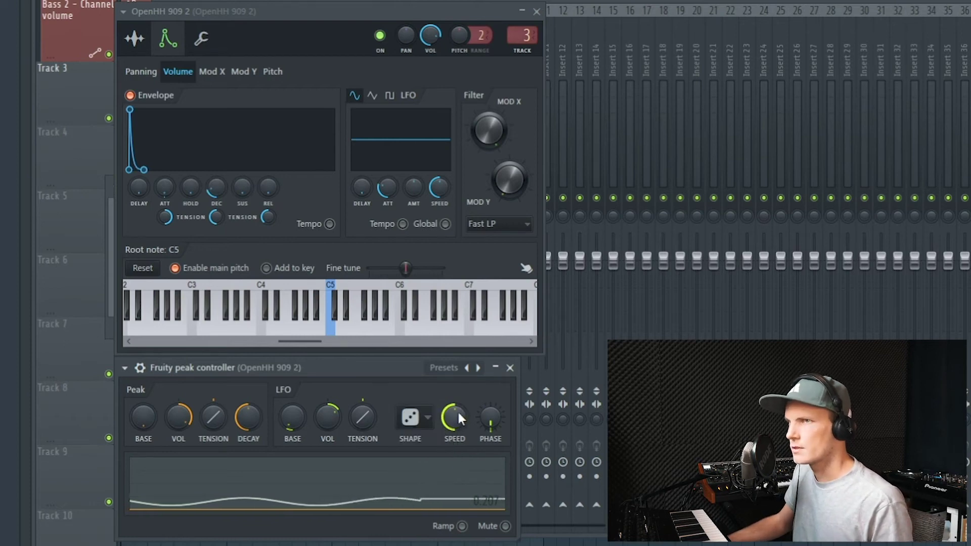
pyautogui.moveTo(457, 410); pyautogui.dragTo(457, 420)
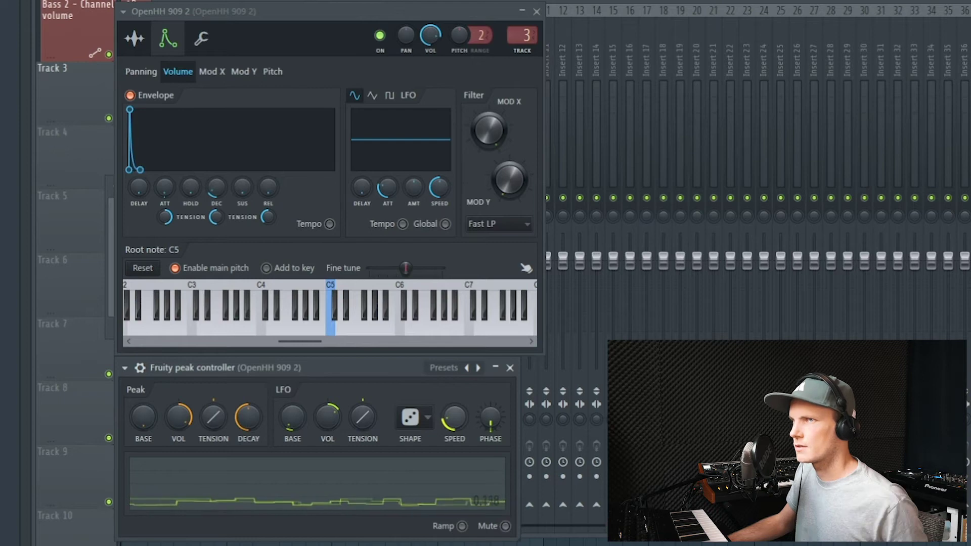
pyautogui.moveTo(457, 420); pyautogui.dragTo(458, 410)
pyautogui.press('space')
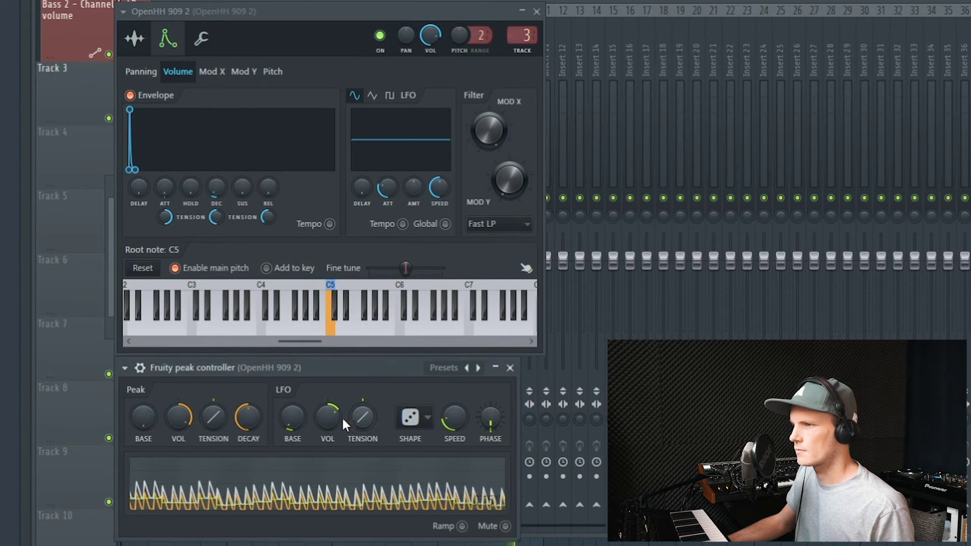
# Fine-tune the LFO volume and tension by ear and switch the LFO shape to Sine.
pyautogui.moveTo(331, 417); pyautogui.dragTo(332, 409)
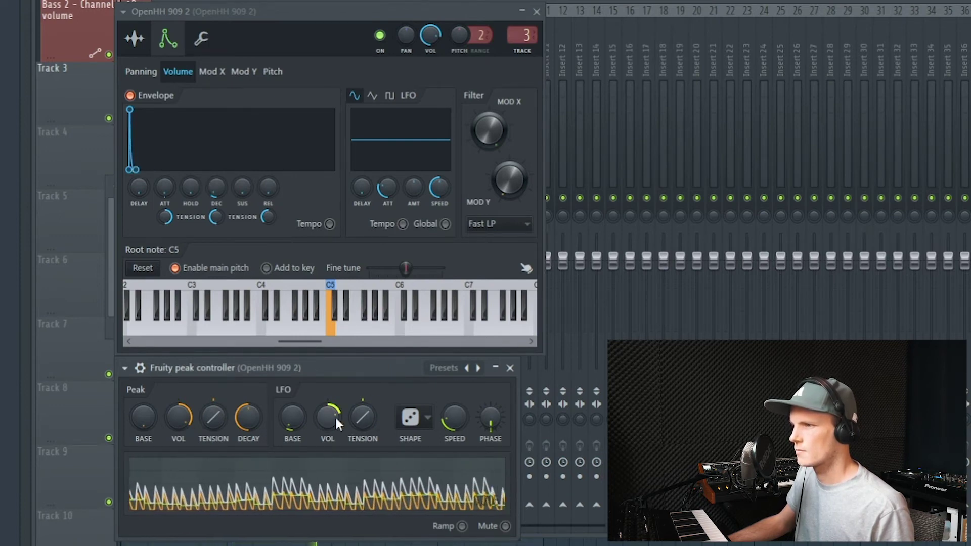
pyautogui.moveTo(362, 417)
pyautogui.mouseDown()
pyautogui.moveTo(362, 407)
pyautogui.moveTo(364, 431)
pyautogui.moveTo(368, 411)
pyautogui.mouseUp()
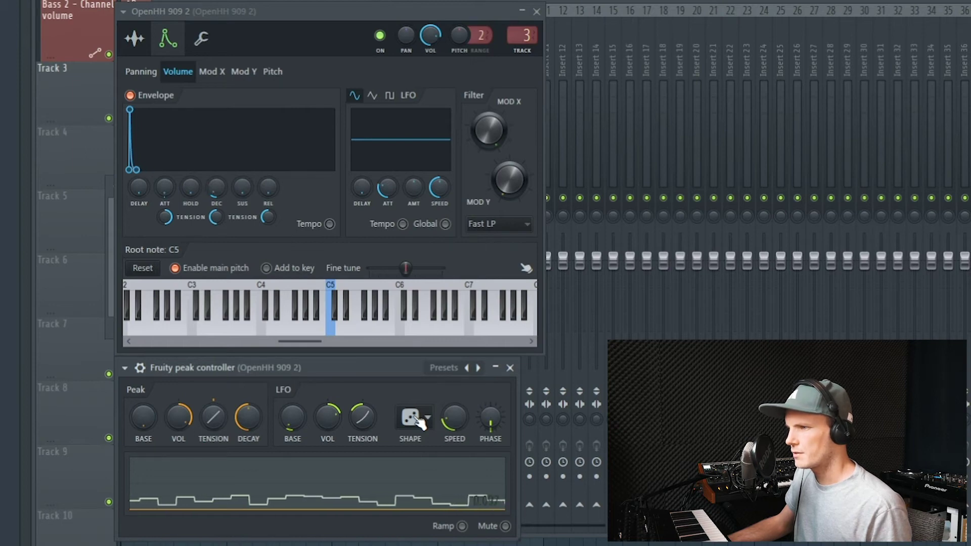
pyautogui.click(417, 420)
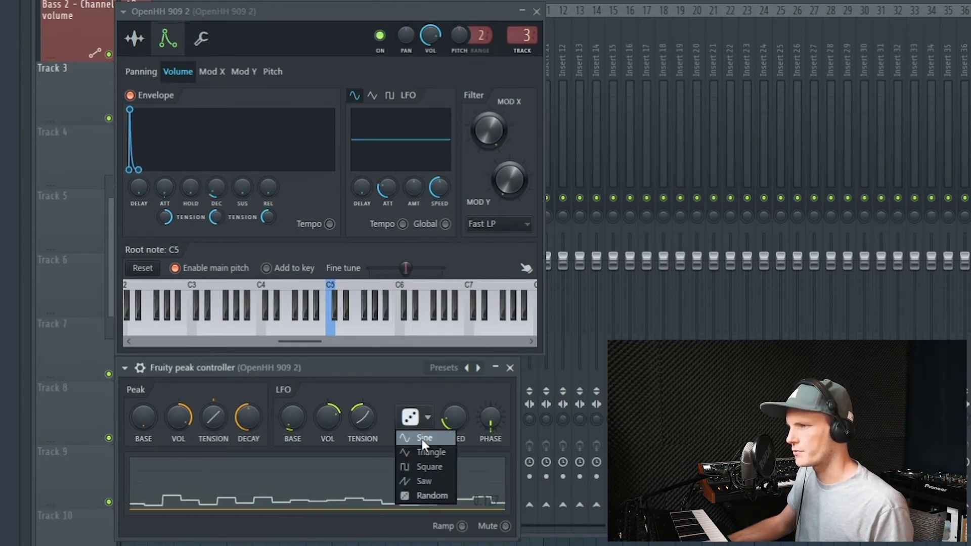
pyautogui.click(422, 439)
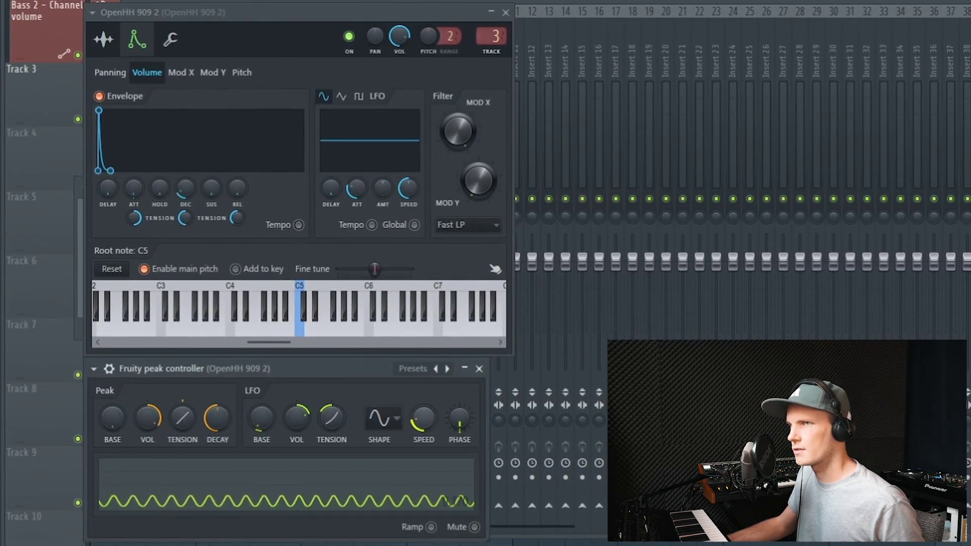
# Change the LFO shape to Triangle and reset the LFO tension.
pyautogui.click(380, 418)
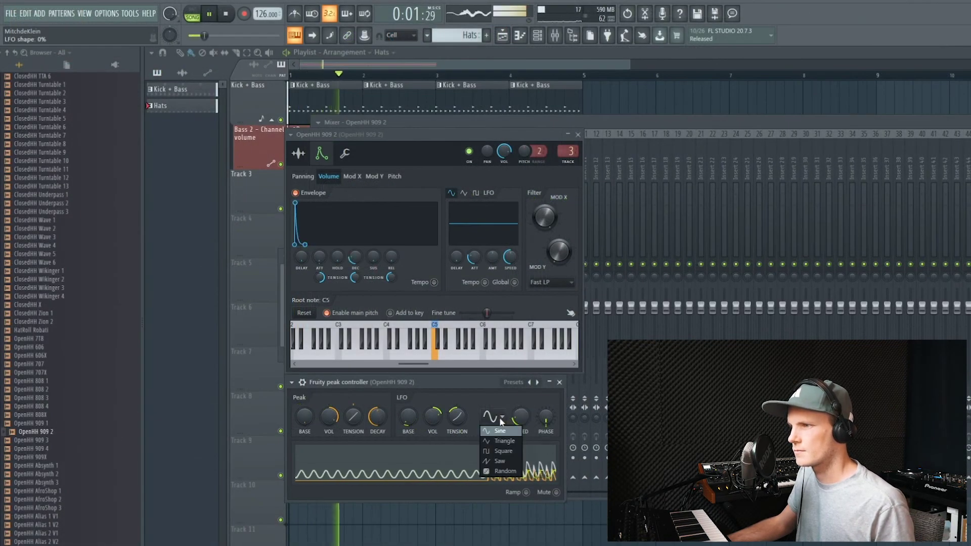
pyautogui.click(501, 441)
pyautogui.rightClick(457, 418)
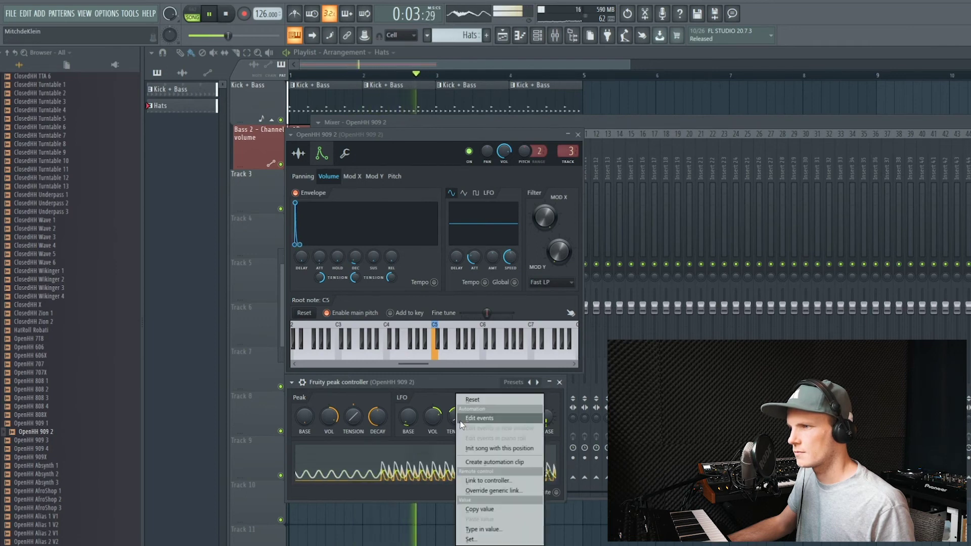
pyautogui.click(464, 399)
# Set the LFO speed to 5:00 and fine-tune the LFO volume by ear during playback.
pyautogui.moveTo(520, 418); pyautogui.dragTo(520, 399)
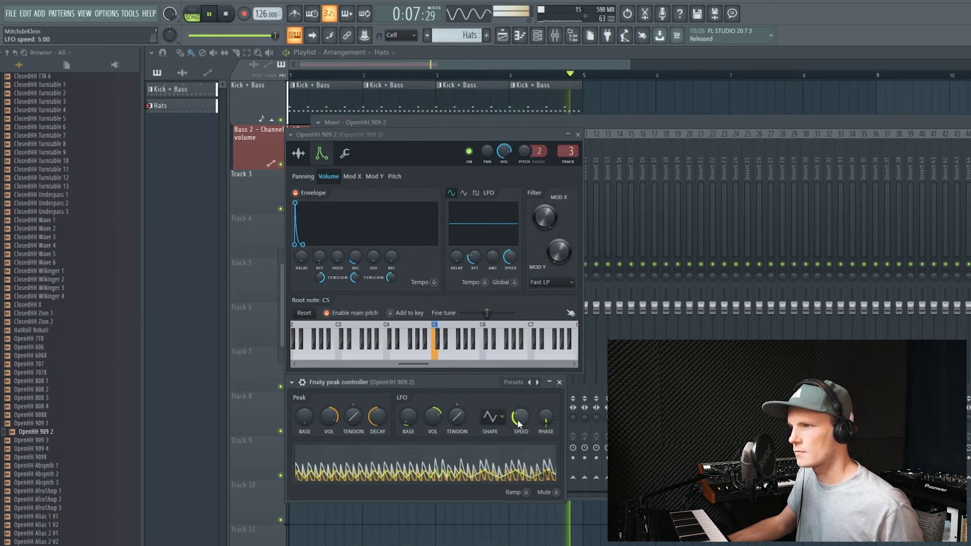
pyautogui.moveTo(433, 417); pyautogui.dragTo(433, 428)
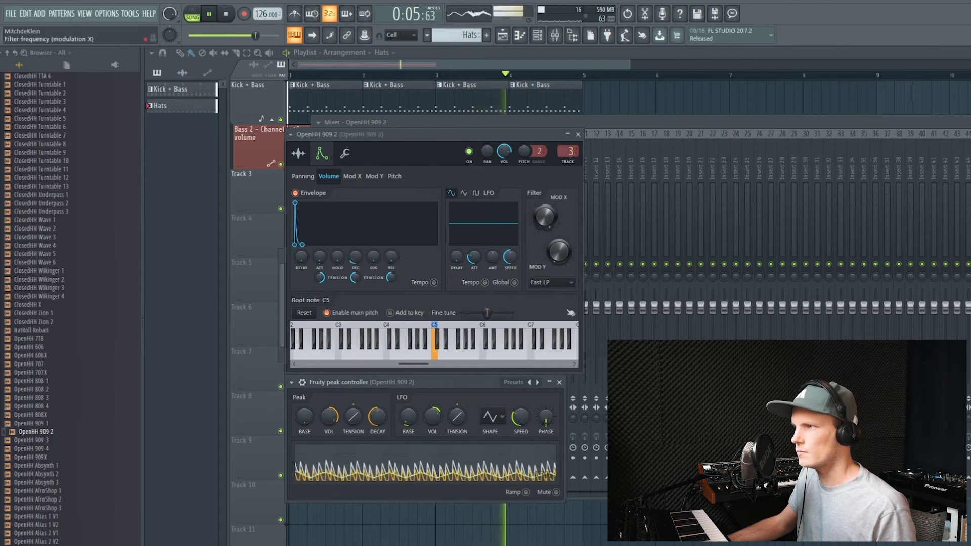
pyautogui.click(227, 16)
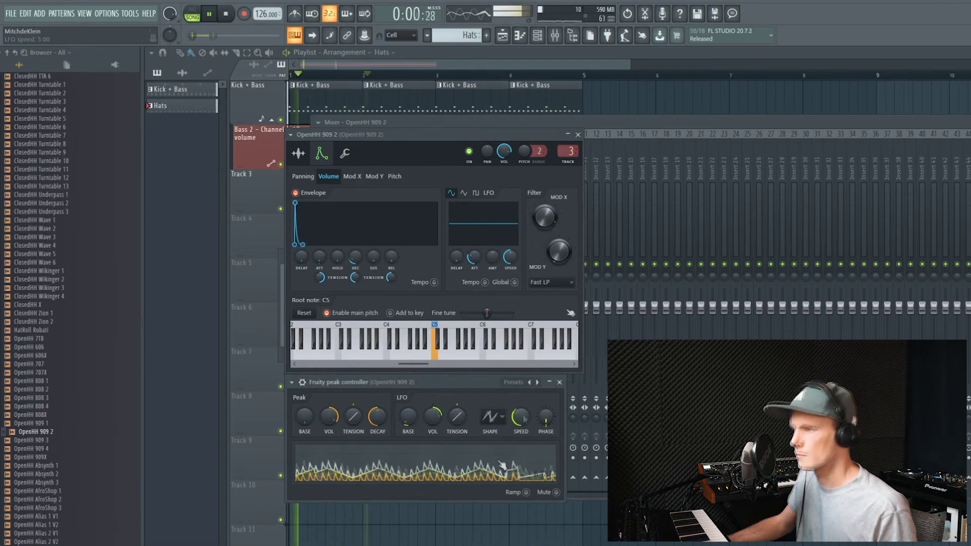
# Use the Saw shape for the LFO with a slight tension bend and stop playback.
pyautogui.click(492, 417)
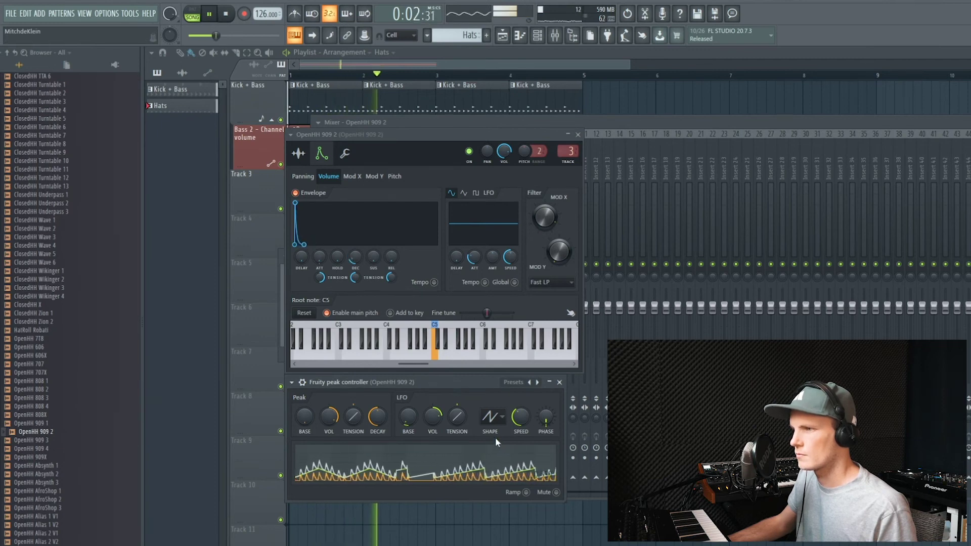
pyautogui.moveTo(464, 416)
pyautogui.mouseDown()
pyautogui.moveTo(464, 441)
pyautogui.moveTo(462, 403)
pyautogui.mouseUp()
pyautogui.press('space')
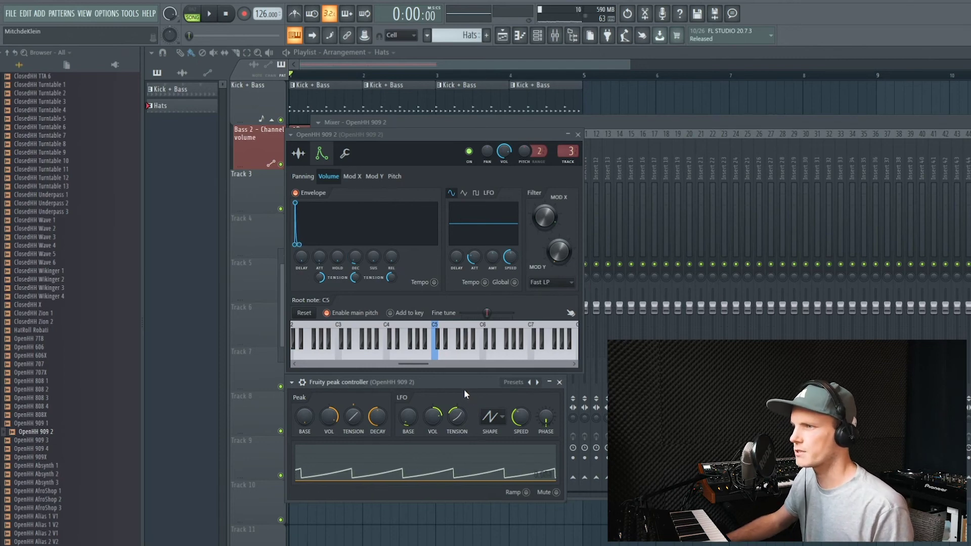
# Delete Fruity Peak Controller from the first effect slot of the OpenHH 909 2 mixer track.
pyautogui.press('F9')
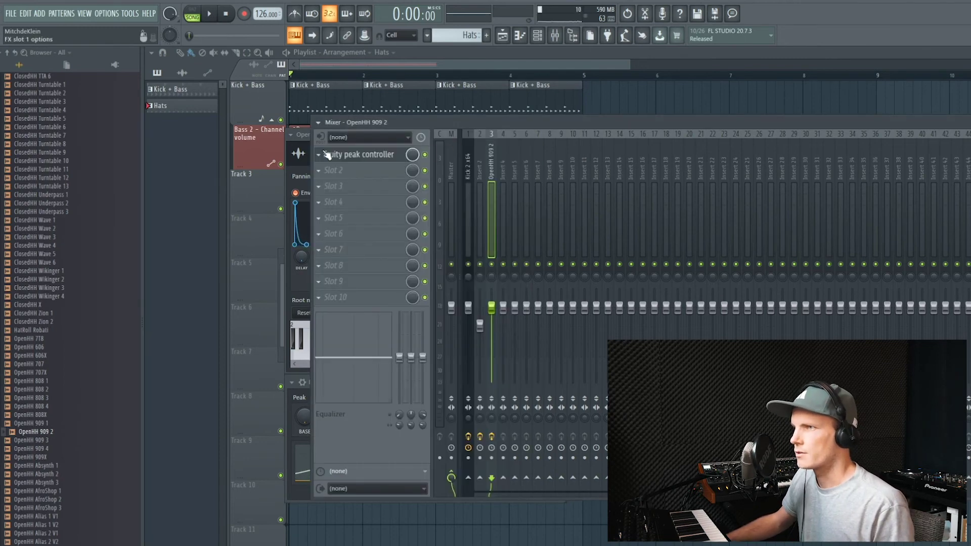
pyautogui.click(326, 155)
pyautogui.click(329, 179)
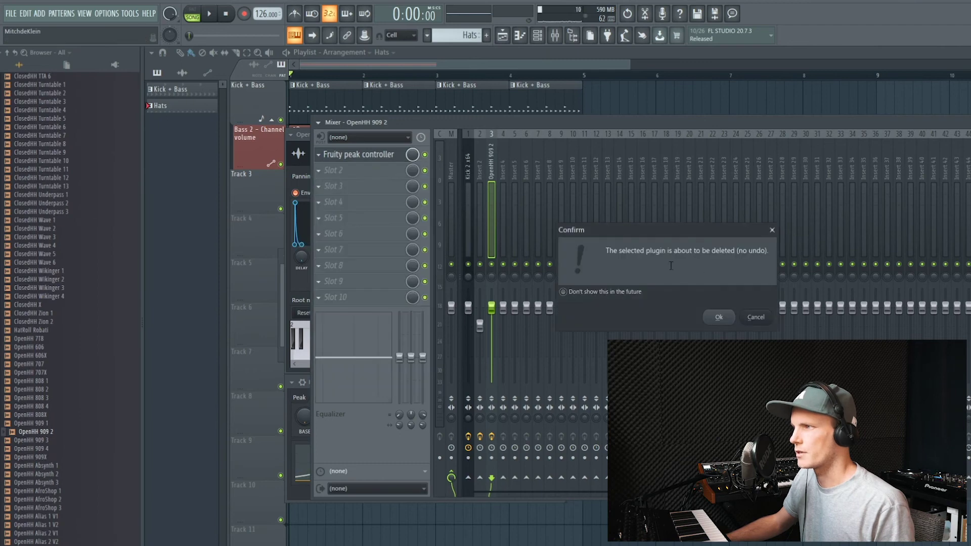
pyautogui.click(719, 316)
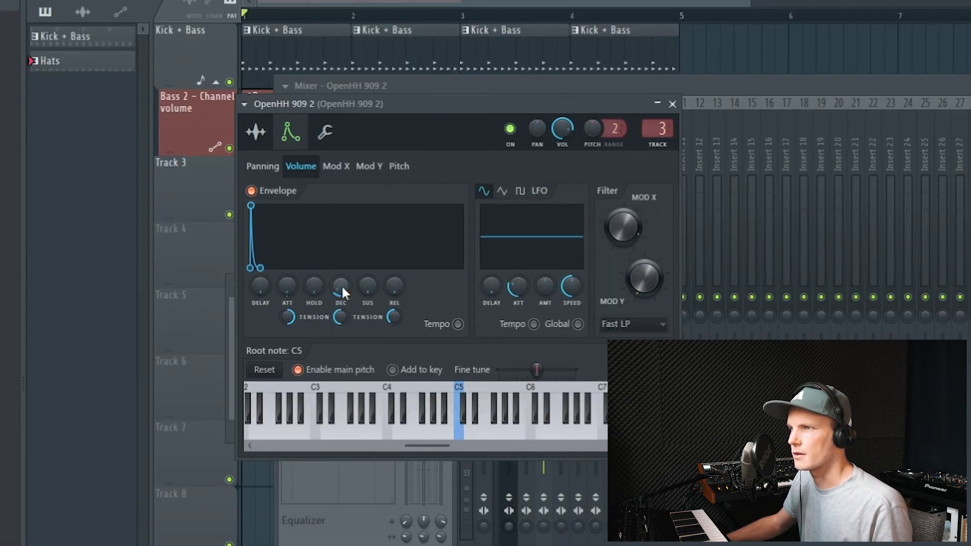
# Open the event editor for the volume envelope's decay time and switch playback to pattern mode.
pyautogui.rightClick(357, 259)
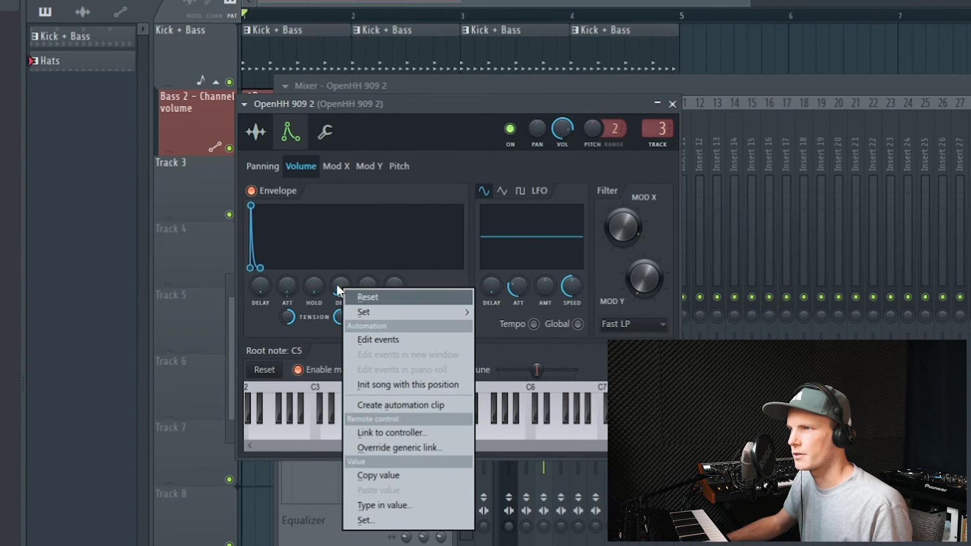
pyautogui.click(378, 340)
pyautogui.moveTo(405, 64); pyautogui.dragTo(963, 95)
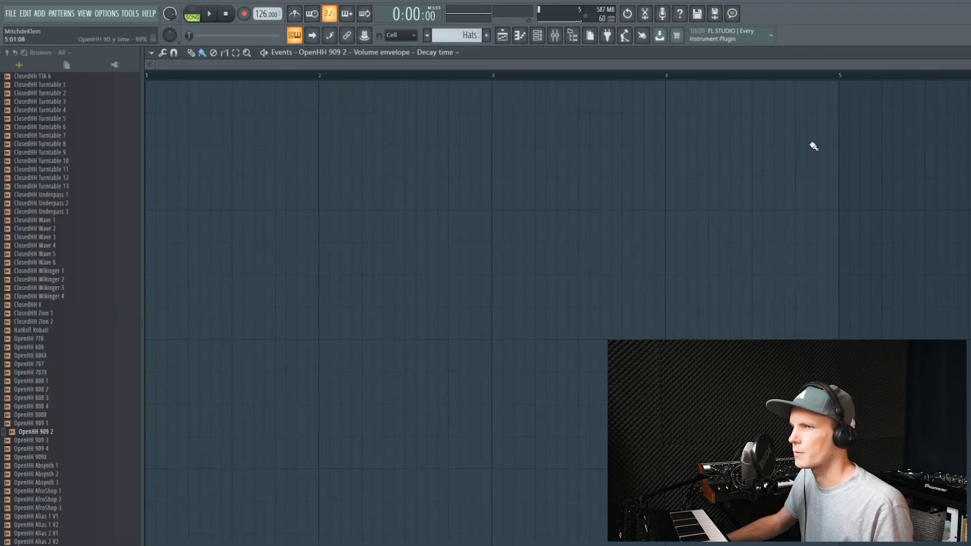
pyautogui.click(193, 16)
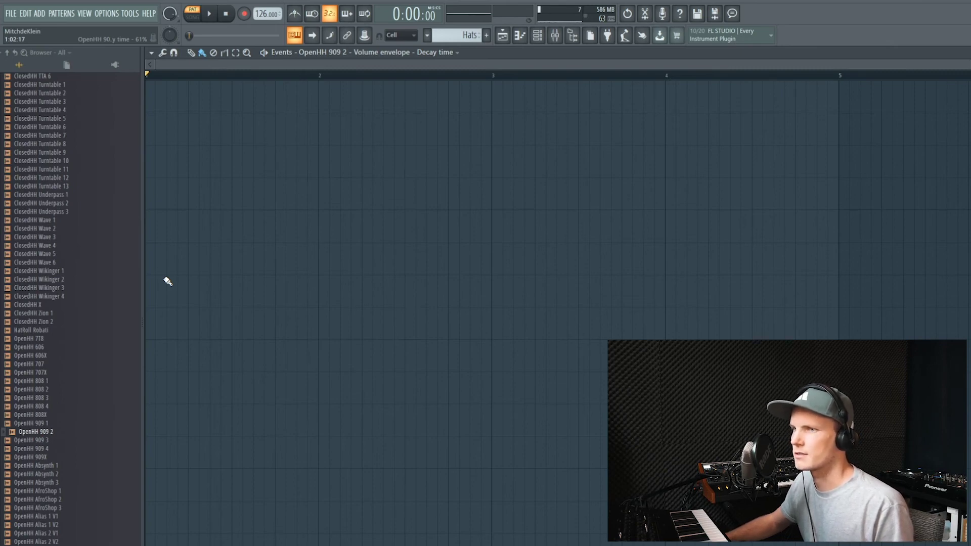
# Draw uneven low-level decay time events with several peaks across bar 1, refining them by ear during looped playback.
pyautogui.press('space')
pyautogui.moveTo(152, 364)
pyautogui.mouseDown()
pyautogui.moveTo(230, 357)
pyautogui.moveTo(261, 394)
pyautogui.moveTo(323, 370)
pyautogui.moveTo(377, 266)
pyautogui.moveTo(411, 341)
pyautogui.moveTo(433, 437)
pyautogui.moveTo(493, 545)
pyautogui.moveTo(281, 525)
pyautogui.moveTo(141, 532)
pyautogui.mouseUp()
pyautogui.moveTo(148, 531)
pyautogui.mouseDown()
pyautogui.moveTo(182, 500)
pyautogui.moveTo(209, 529)
pyautogui.moveTo(480, 544)
pyautogui.mouseUp()
pyautogui.press('space')
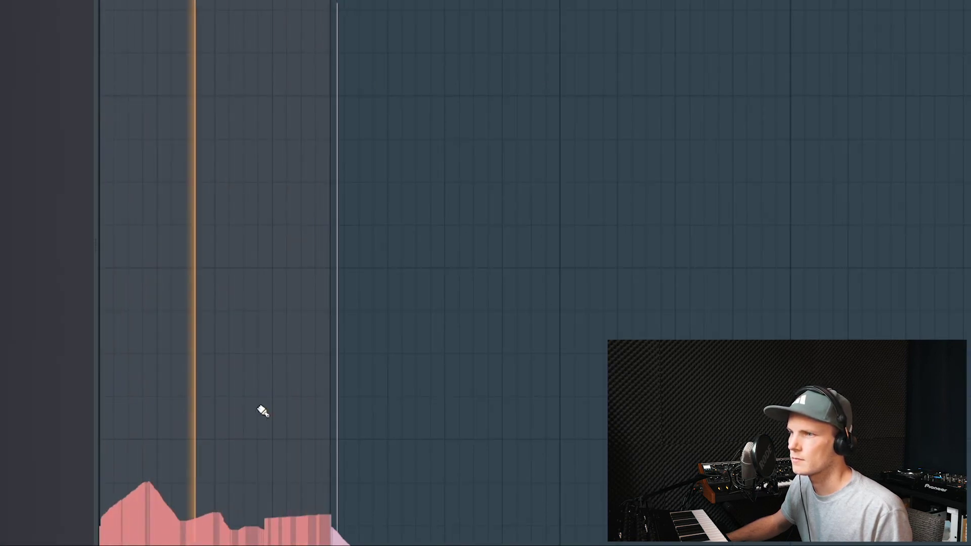
pyautogui.moveTo(239, 514)
pyautogui.mouseDown()
pyautogui.moveTo(294, 497)
pyautogui.moveTo(327, 519)
pyautogui.moveTo(310, 501)
pyautogui.mouseUp()
pyautogui.moveTo(263, 444)
pyautogui.mouseDown()
pyautogui.moveTo(288, 420)
pyautogui.moveTo(329, 456)
pyautogui.mouseUp()
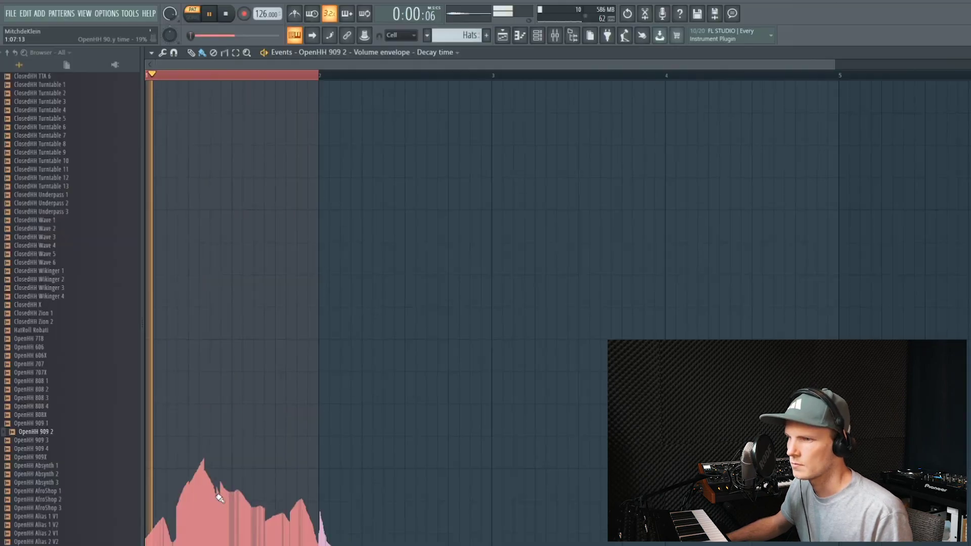
pyautogui.moveTo(219, 498)
pyautogui.mouseDown()
pyautogui.moveTo(256, 544)
pyautogui.moveTo(271, 518)
pyautogui.moveTo(292, 516)
pyautogui.moveTo(303, 498)
pyautogui.moveTo(318, 512)
pyautogui.mouseUp()
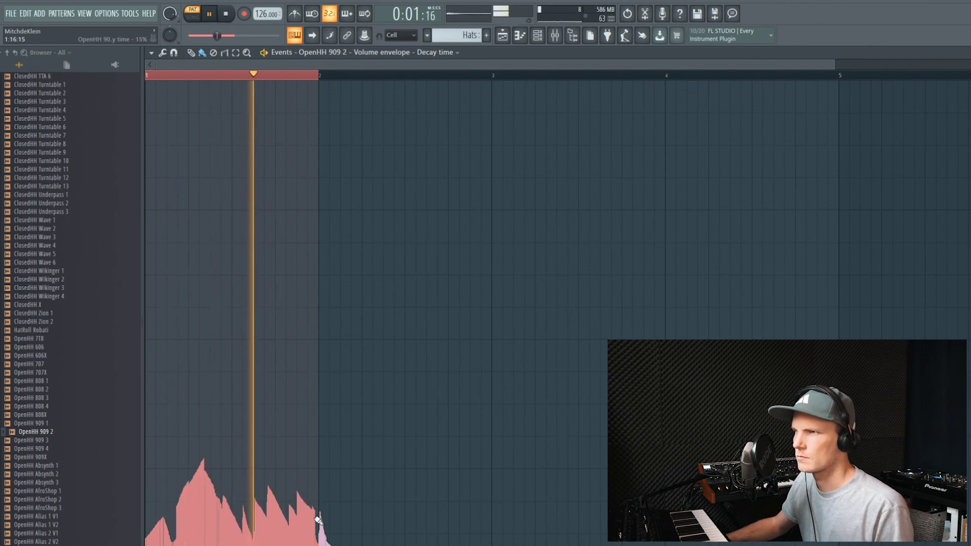
# Return playback to song mode and audition the full arrangement with the automated Hats pattern.
pyautogui.press('F6')
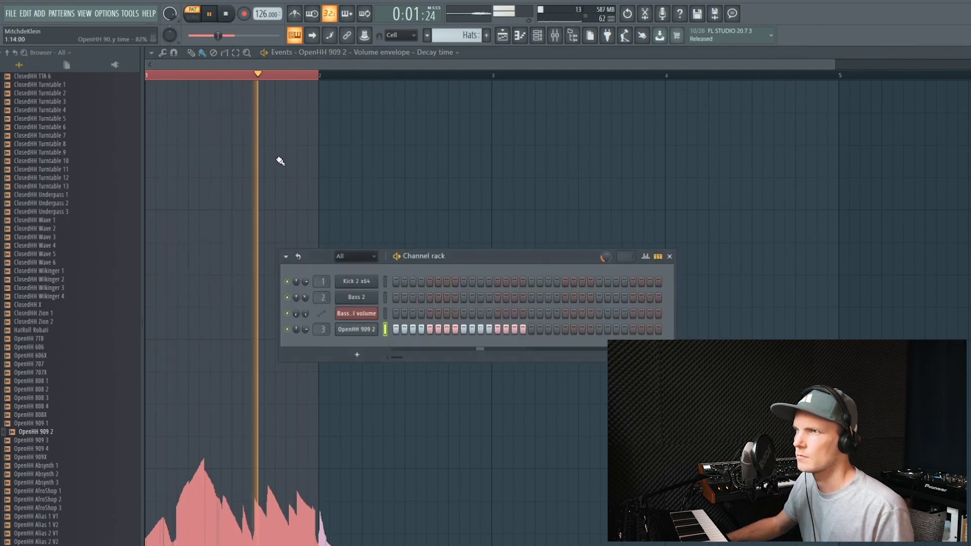
pyautogui.press('space')
pyautogui.click(205, 21)
pyautogui.click(192, 17)
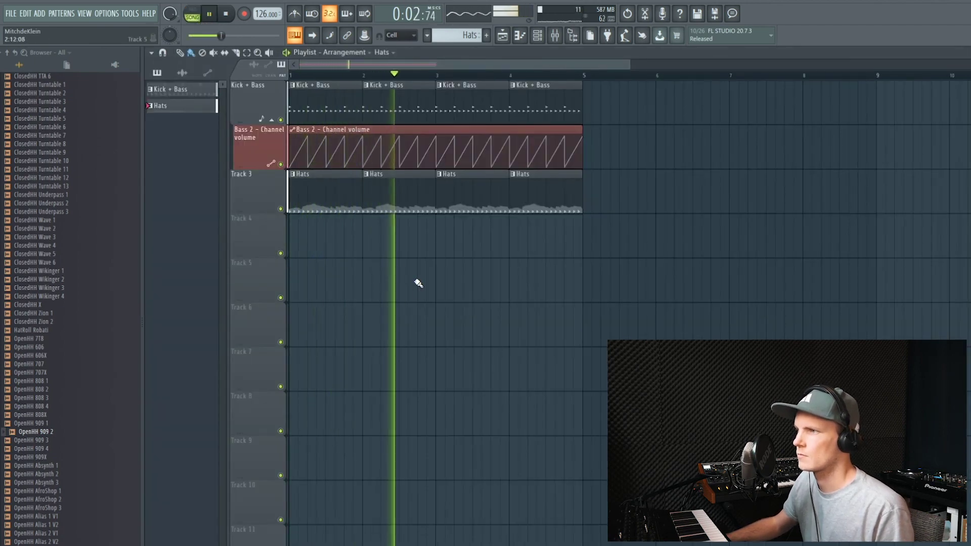
pyautogui.click(228, 15)
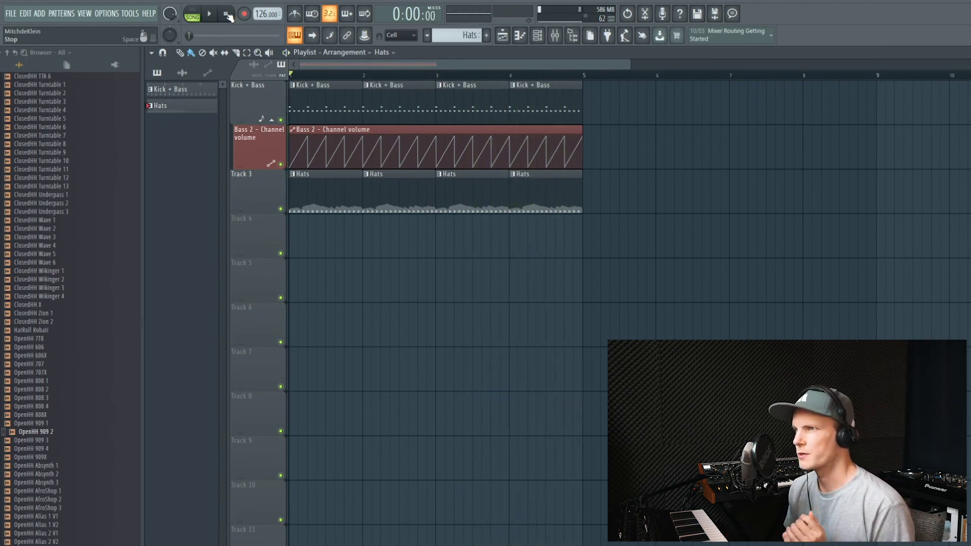